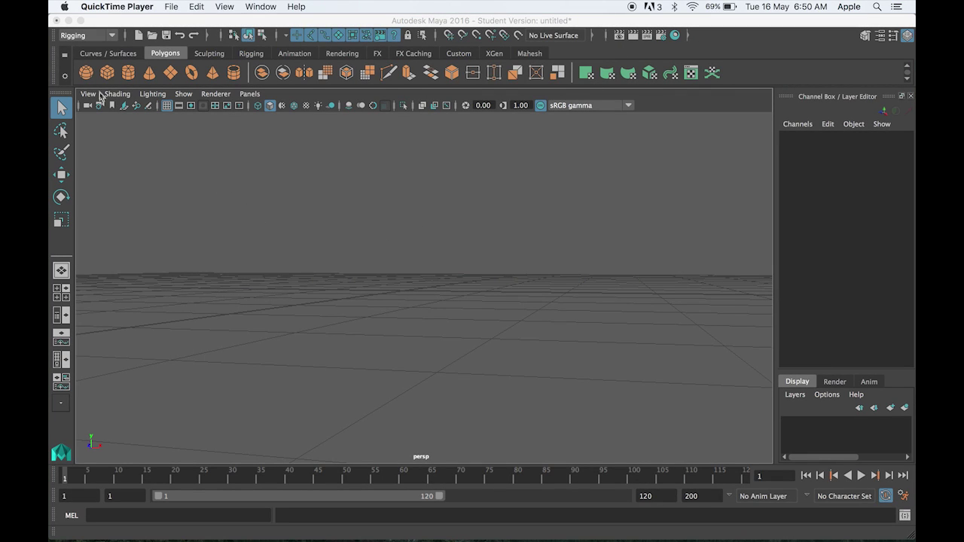
# Add a polygon sphere from the shelf, delete it, and create a fresh radius-1, 20×20 sphere at the origin.
pyautogui.click(85, 72)
pyautogui.click(86, 72)
pyautogui.keyDown('alt'); pyautogui.moveTo(478, 305); pyautogui.dragTo(418, 317); pyautogui.keyUp('alt')
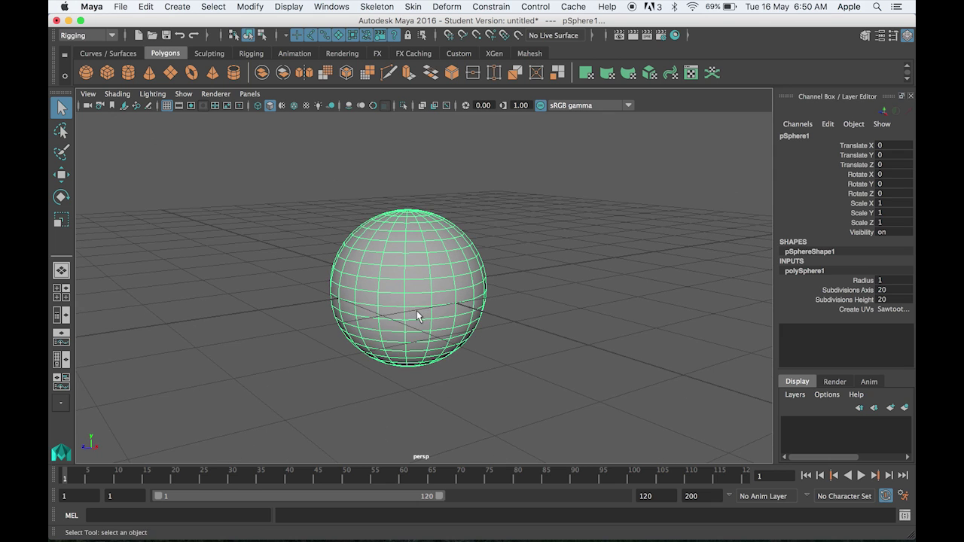
pyautogui.press('Delete')
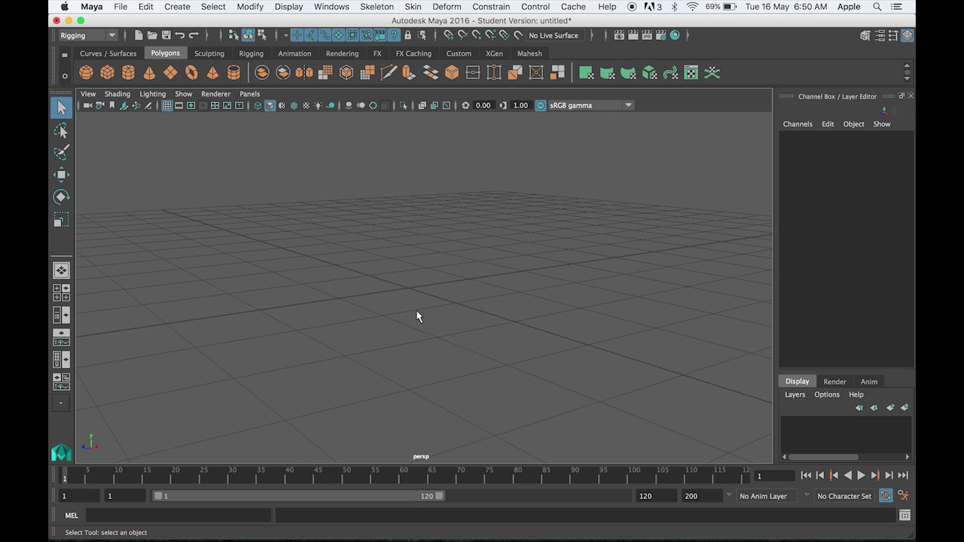
pyautogui.click(85, 73)
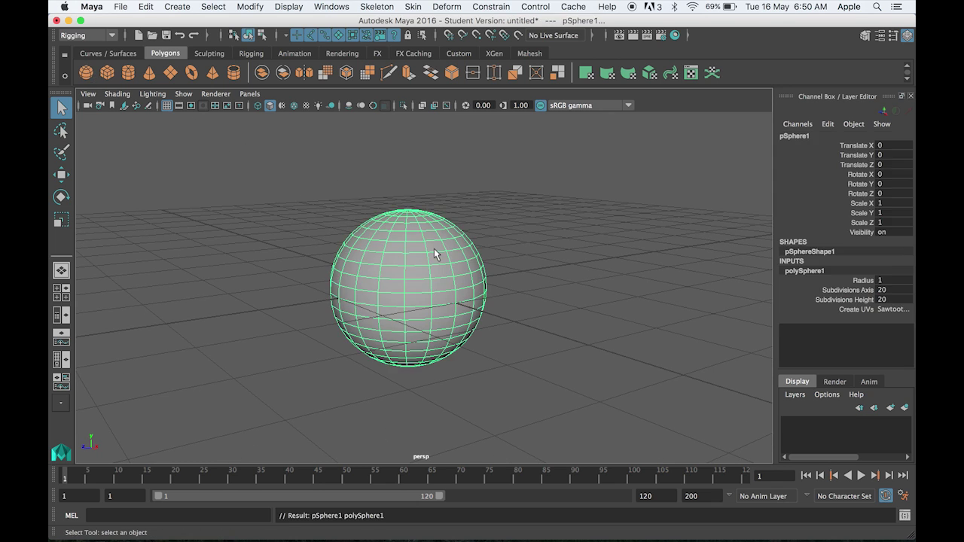
pyautogui.keyDown('alt'); pyautogui.moveTo(434, 249); pyautogui.dragTo(411, 259); pyautogui.keyUp('alt')
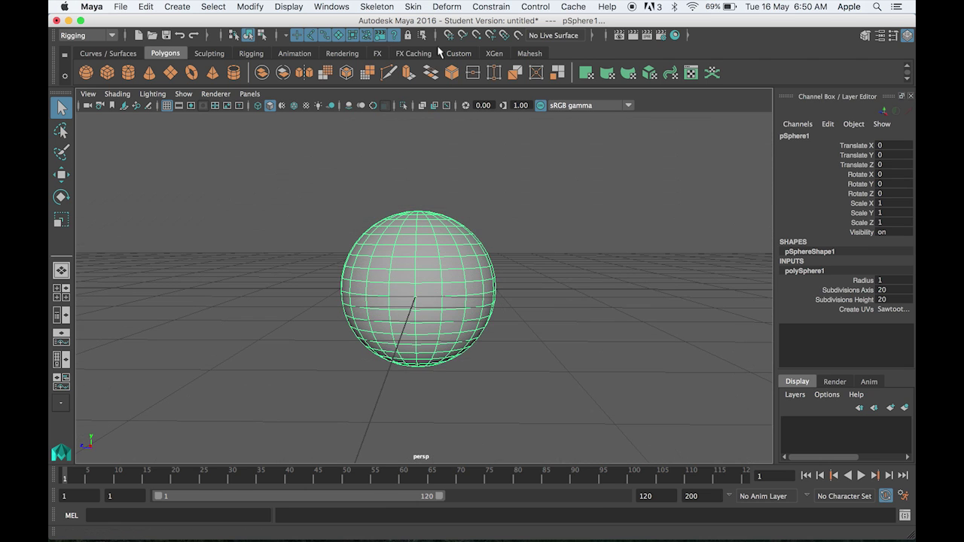
# Apply Deform > Lattice to pSphere1 and set the ffd1 lattice's T Divisions from 5 to 2.
pyautogui.click(446, 6)
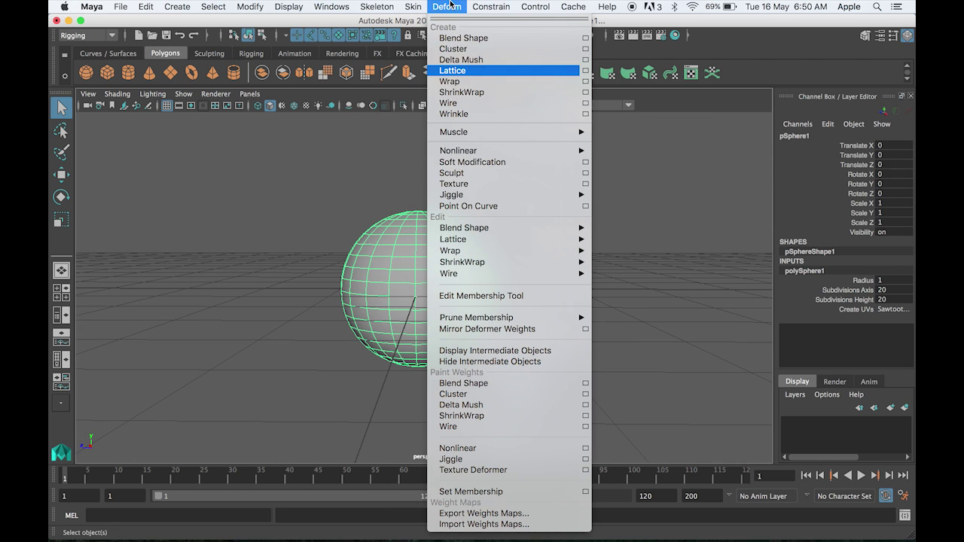
pyautogui.click(486, 72)
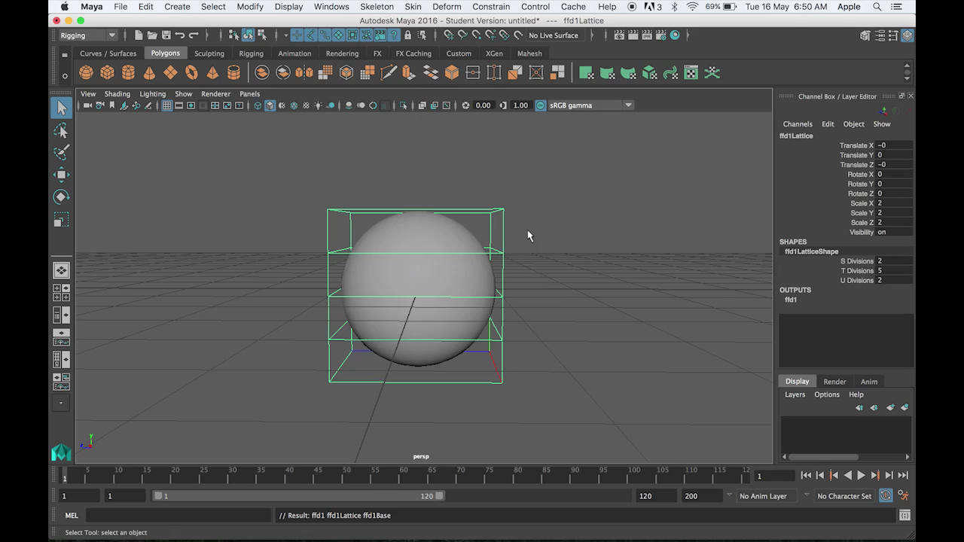
pyautogui.keyDown('alt'); pyautogui.moveTo(528, 236); pyautogui.dragTo(497, 237); pyautogui.keyUp('alt')
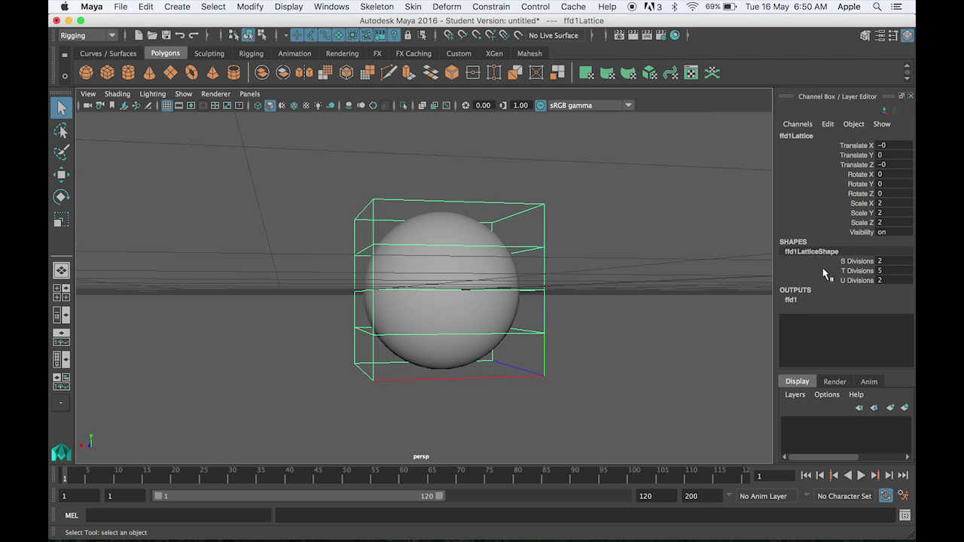
pyautogui.doubleClick(892, 271)
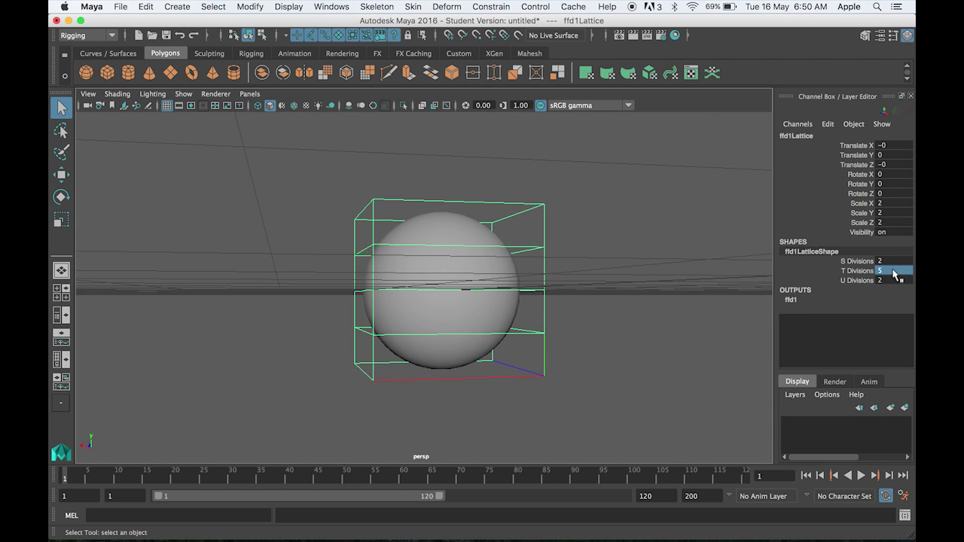
pyautogui.write('2')
pyautogui.press('Return')
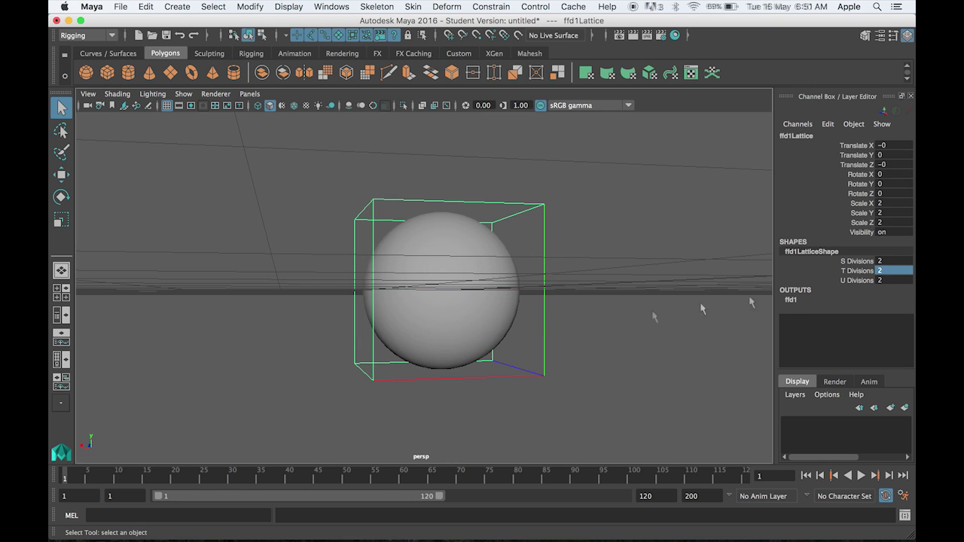
pyautogui.keyDown('alt'); pyautogui.moveTo(452, 321); pyautogui.dragTo(399, 226); pyautogui.keyUp('alt')
# Switch the lattice into Lattice Point component editing mode.
pyautogui.rightClick(399, 226)
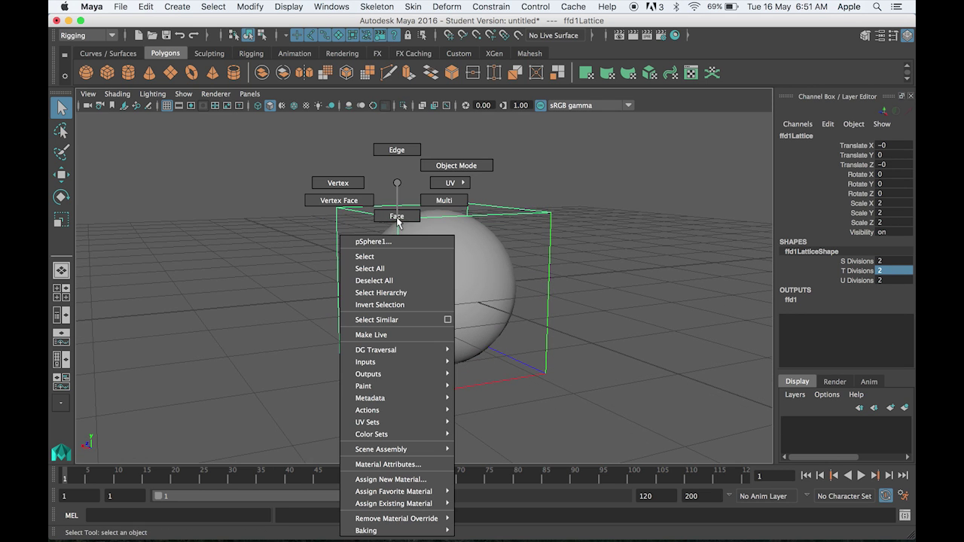
pyautogui.click(452, 201)
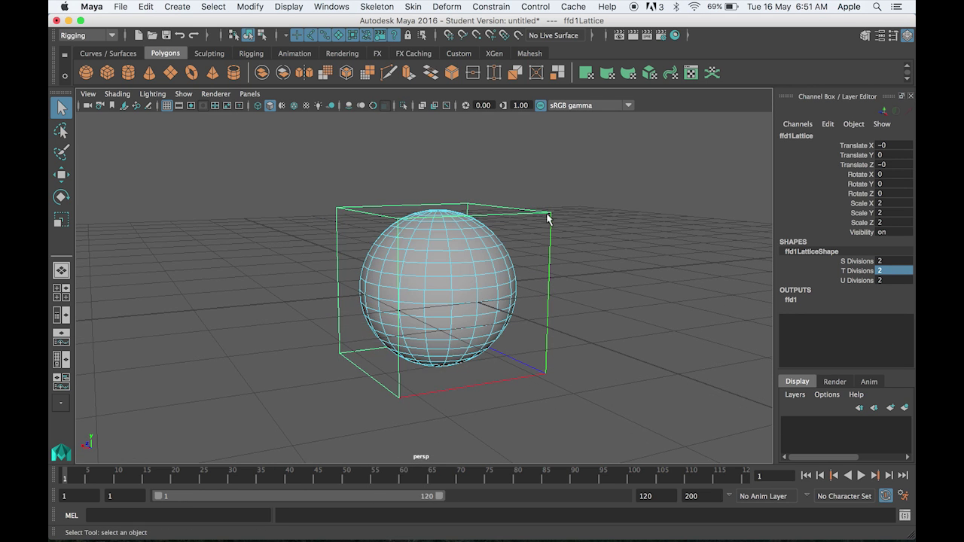
pyautogui.rightClick(549, 217)
pyautogui.click(549, 177)
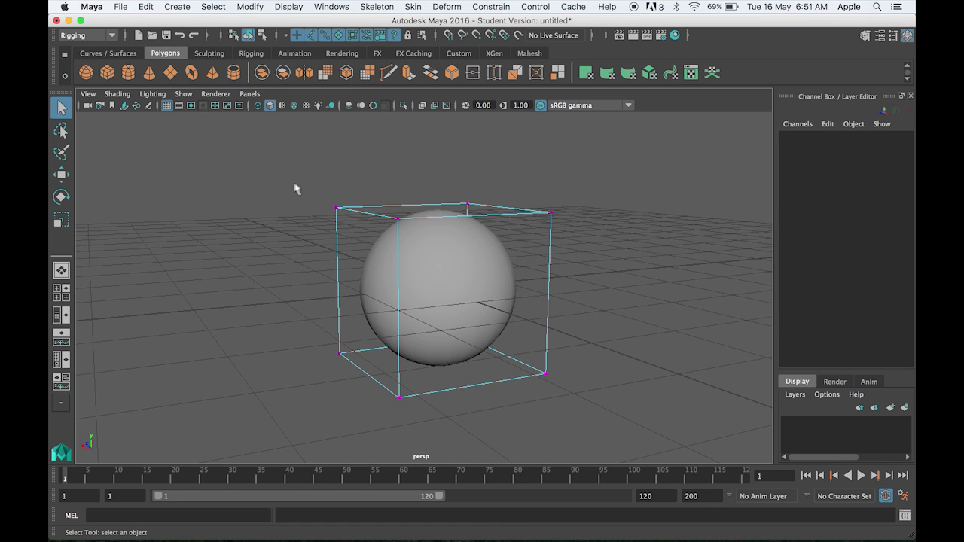
# Raise the top four lattice points to test-stretch the sphere upward, then undo.
pyautogui.moveTo(295, 189); pyautogui.dragTo(608, 244)
pyautogui.scroll(3, 609, 243)
pyautogui.scroll(-5, 608, 243)
pyautogui.press('w')
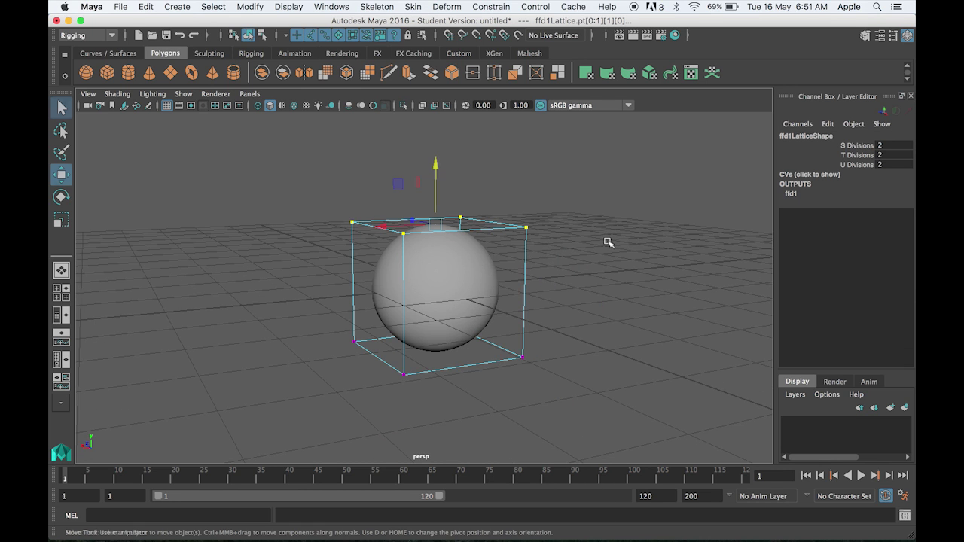
pyautogui.moveTo(435, 164); pyautogui.dragTo(439, 47)
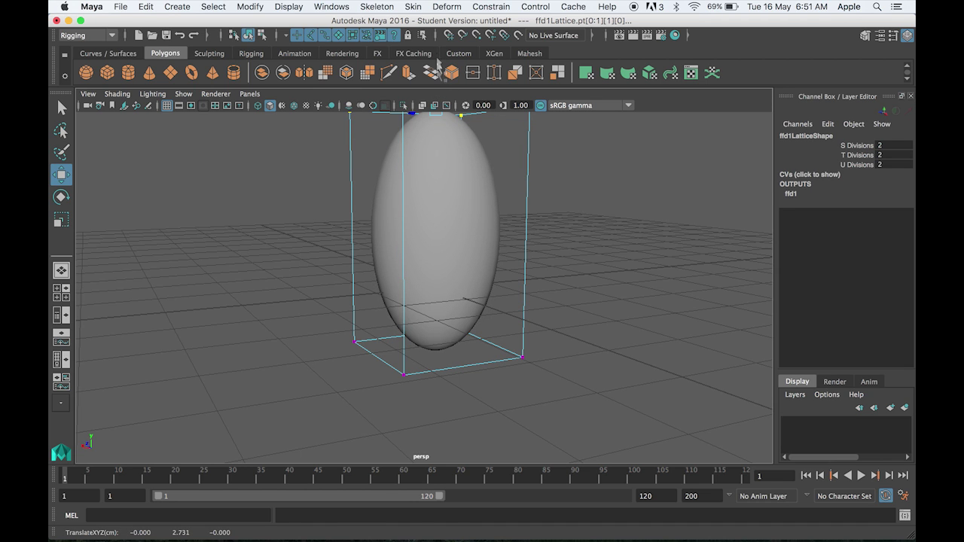
pyautogui.hotkey('ctrl', 'z')
# Move the bottom four lattice points to test-squash the sphere, undo, and reselect the top points.
pyautogui.moveTo(313, 319); pyautogui.dragTo(660, 415)
pyautogui.moveTo(443, 309); pyautogui.dragTo(455, 273)
pyautogui.hotkey('ctrl', 'z')
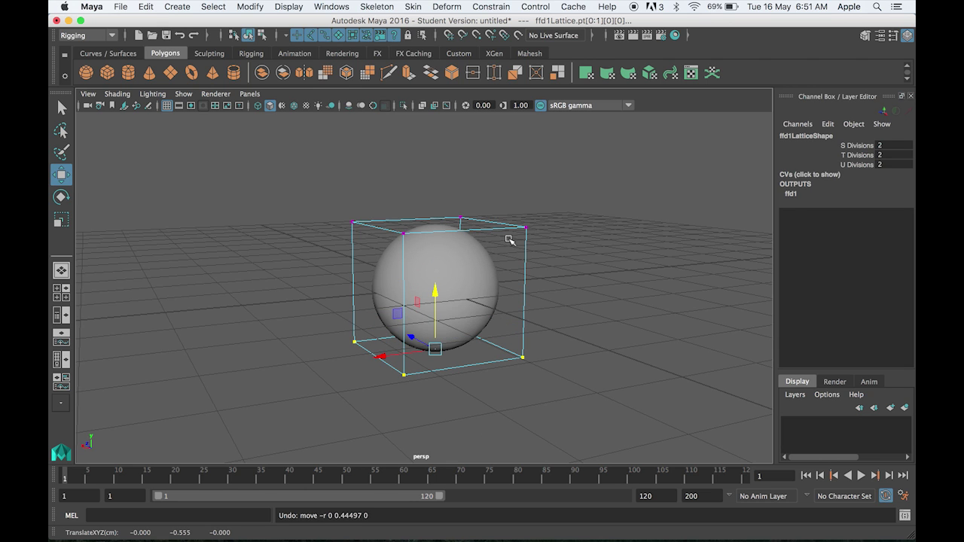
pyautogui.moveTo(348, 188); pyautogui.dragTo(485, 211)
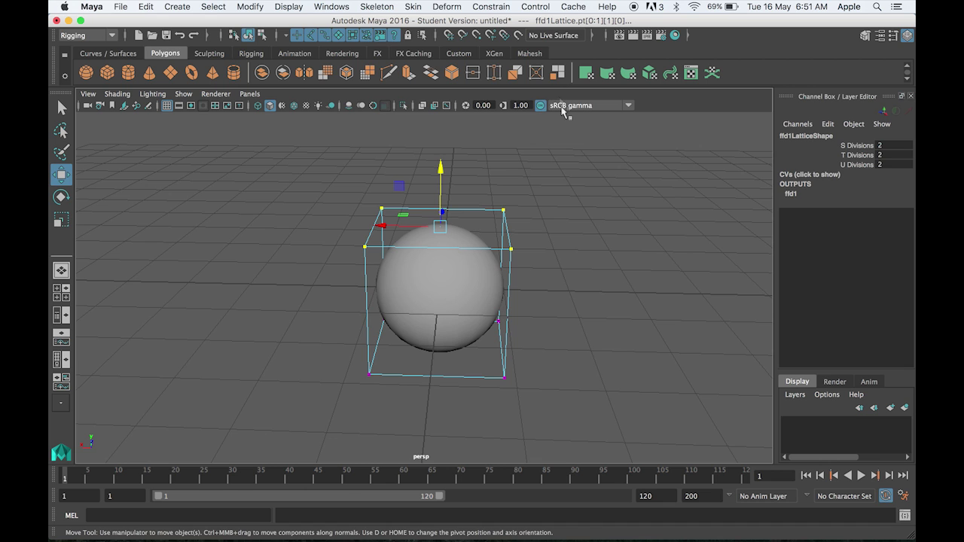
# Add one cluster on the top four lattice points and another on the bottom four.
pyautogui.click(446, 6)
pyautogui.click(456, 50)
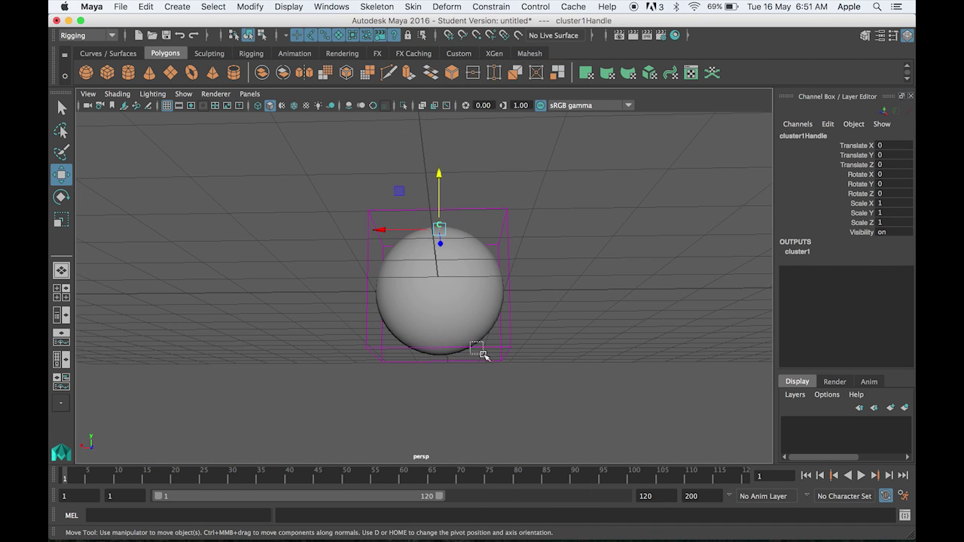
pyautogui.click(479, 349)
pyautogui.moveTo(509, 349); pyautogui.dragTo(555, 198, button='right')
pyautogui.moveTo(328, 337); pyautogui.dragTo(574, 386)
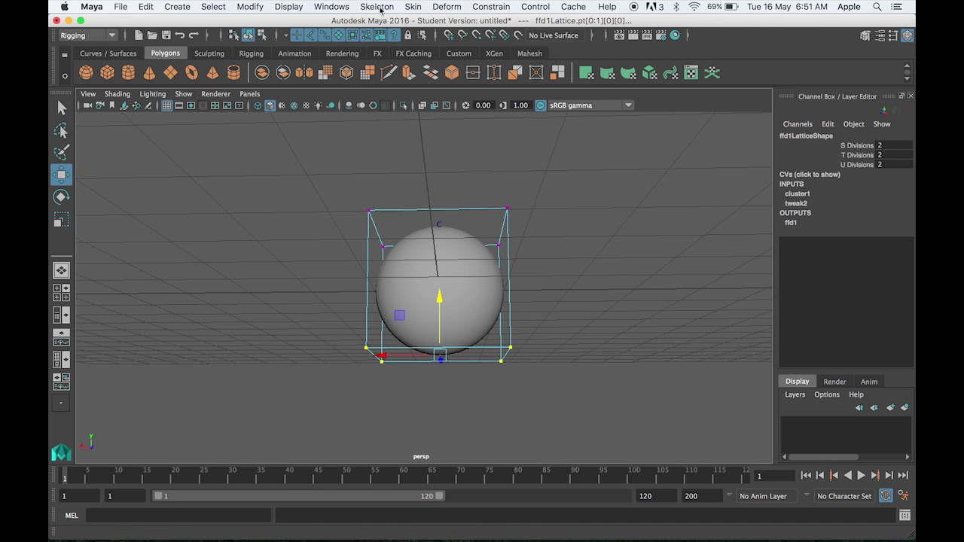
pyautogui.click(445, 6)
pyautogui.click(469, 45)
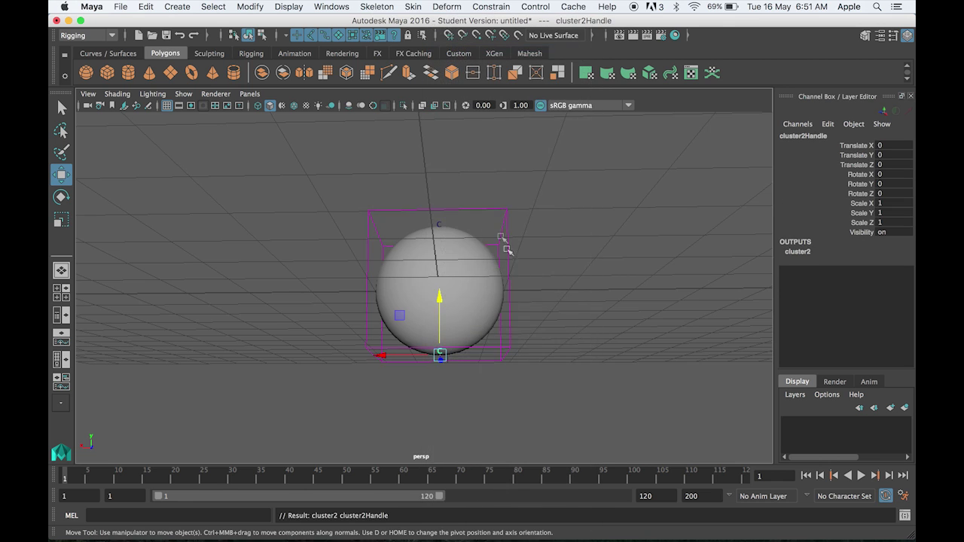
# Raise the top cluster handle to test stretching the sphere, then undo.
pyautogui.keyDown('alt'); pyautogui.moveTo(506, 241); pyautogui.dragTo(515, 327); pyautogui.keyUp('alt')
pyautogui.click(442, 223)
pyautogui.scroll(2, 445, 221)
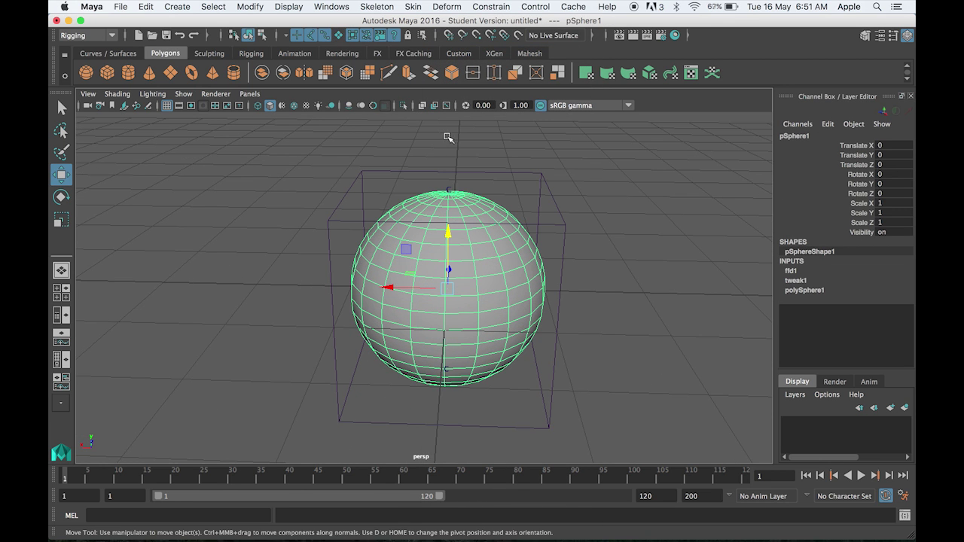
pyautogui.click(453, 188)
pyautogui.click(452, 188)
pyautogui.scroll(-2, 455, 185)
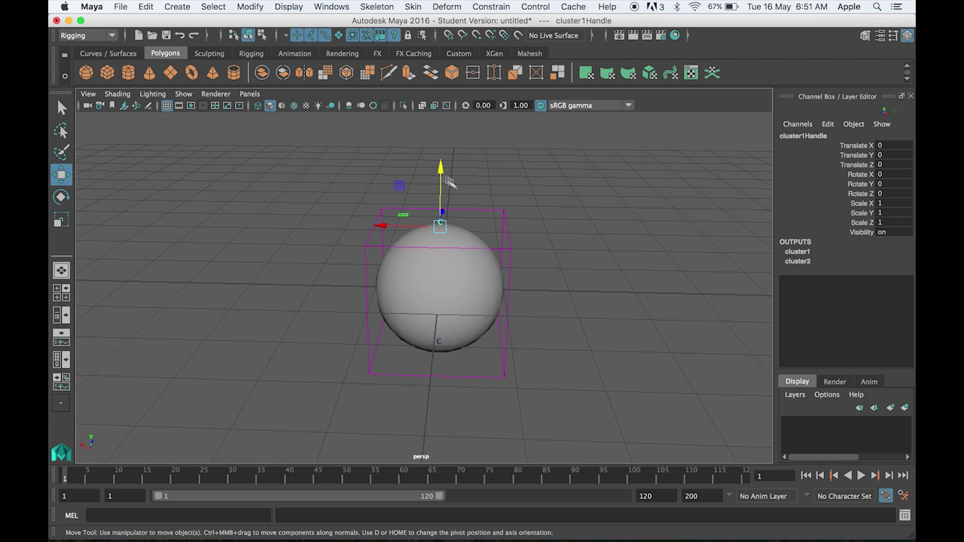
pyautogui.moveTo(441, 225); pyautogui.dragTo(430, 178)
pyautogui.hotkey('ctrl', 'z')
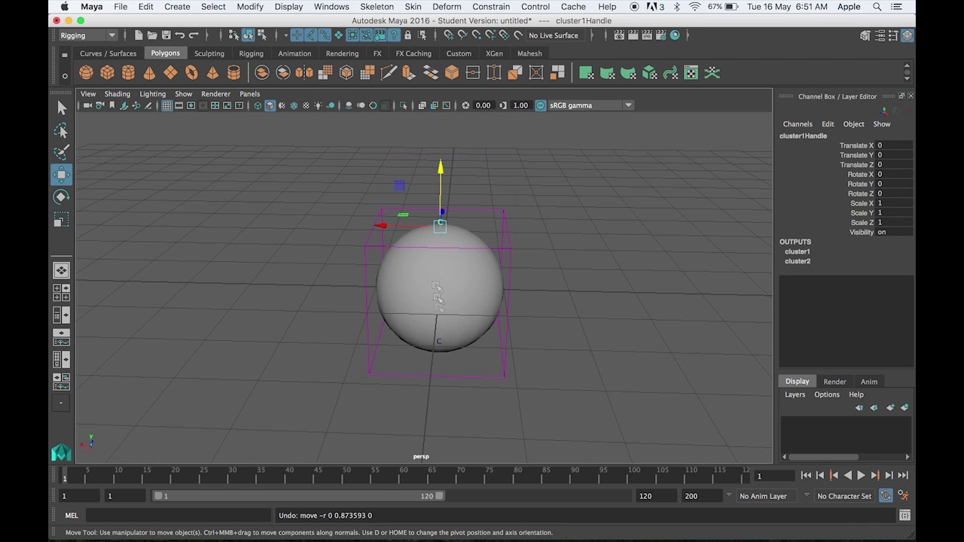
# Lower the bottom cluster handle to test stretching the sphere, then undo.
pyautogui.click(440, 343)
pyautogui.moveTo(440, 300); pyautogui.dragTo(441, 333)
pyautogui.hotkey('ctrl', 'z')
pyautogui.scroll(8, 452, 301)
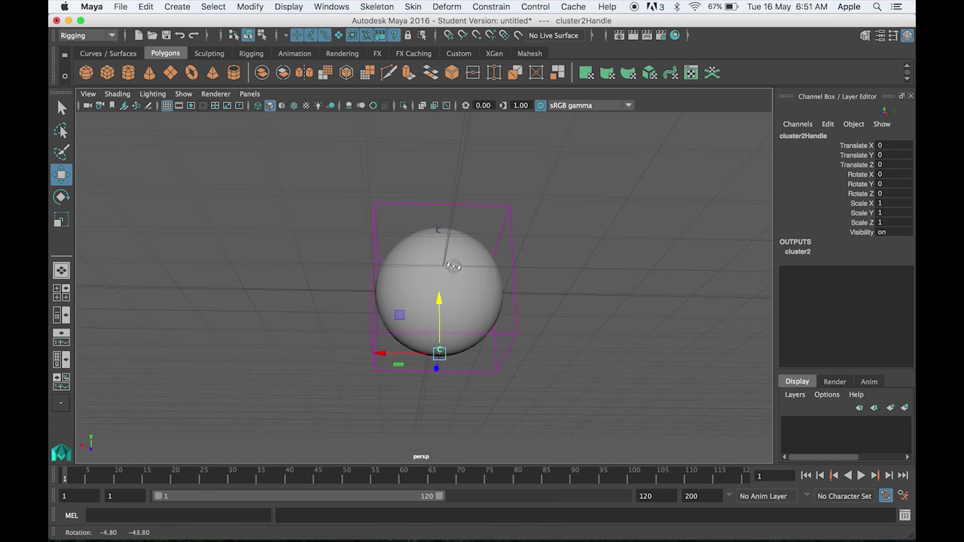
pyautogui.scroll(-8, 457, 273)
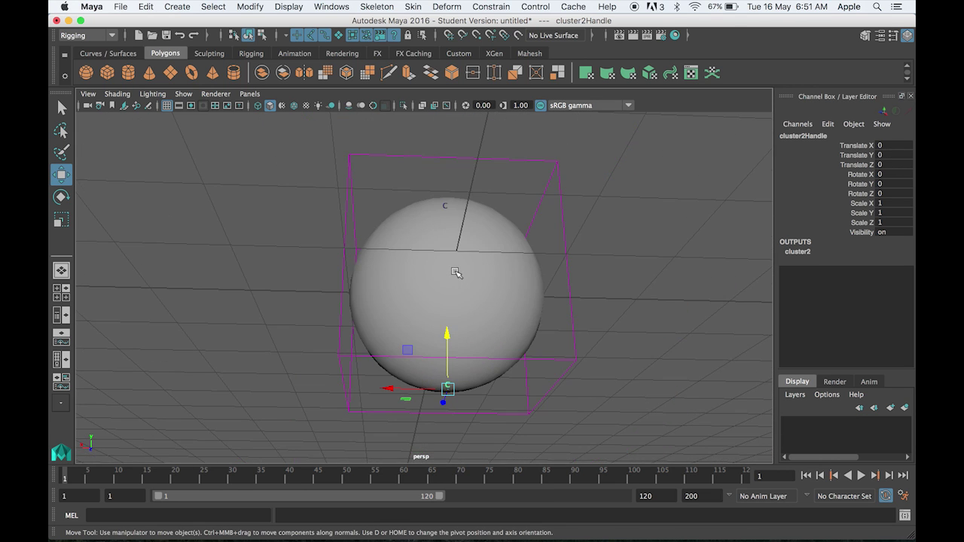
pyautogui.keyDown('alt'); pyautogui.moveTo(441, 280); pyautogui.dragTo(440, 322); pyautogui.keyUp('alt')
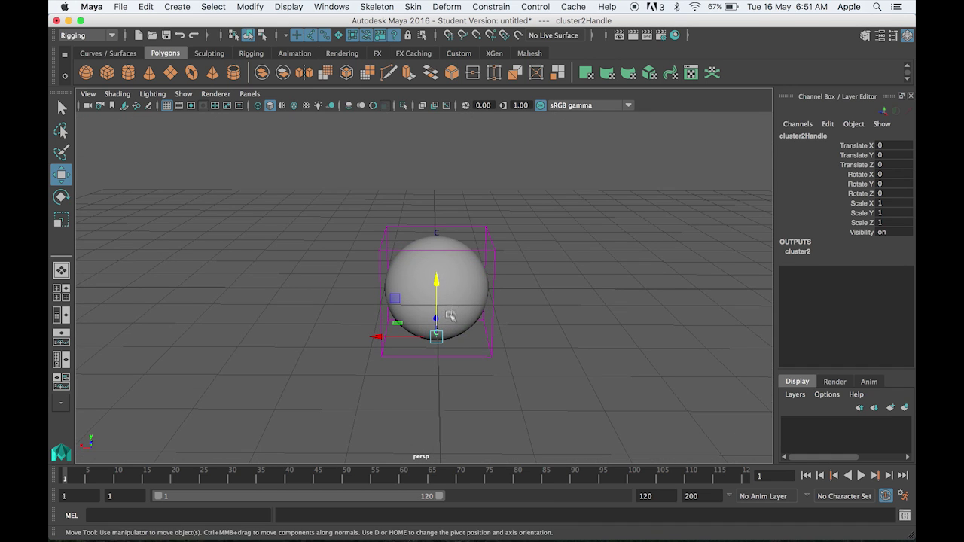
# Create a NURBS circle, scale it uniformly to 1.501, and rename it Master_Clt.
pyautogui.click(120, 55)
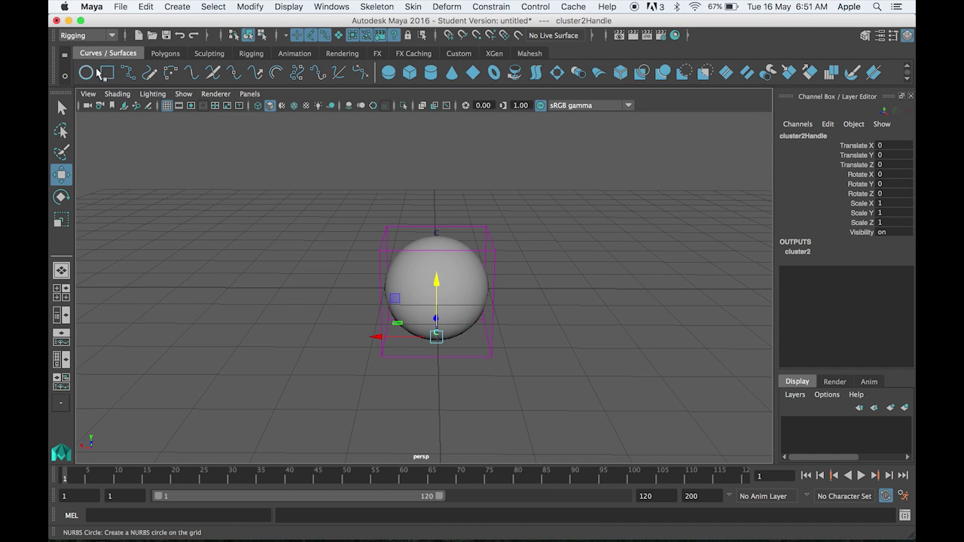
pyautogui.click(98, 75)
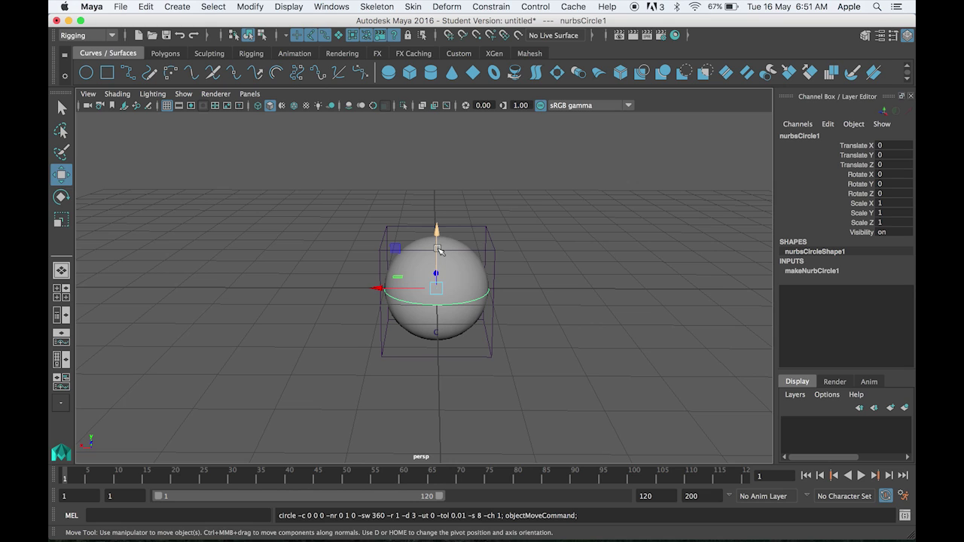
pyautogui.press('r')
pyautogui.moveTo(437, 288); pyautogui.dragTo(480, 296)
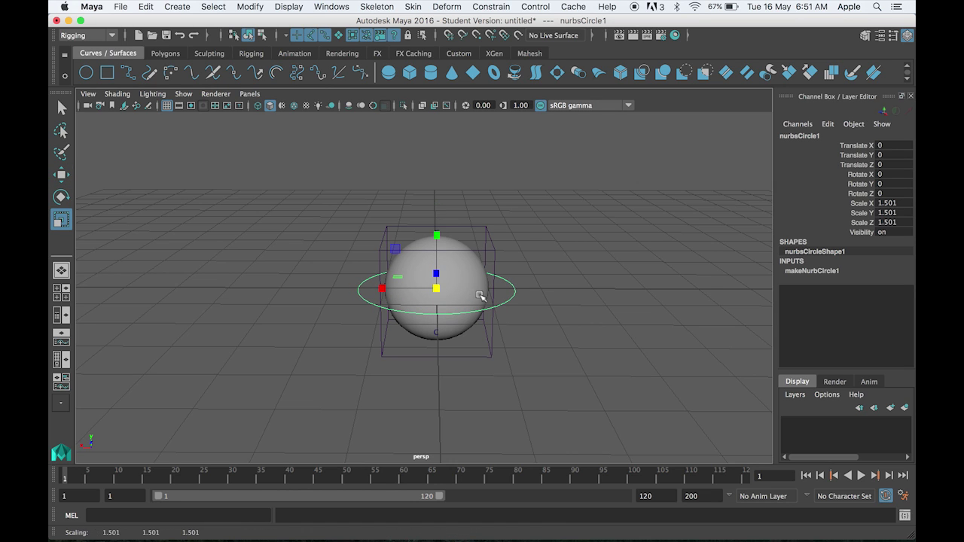
pyautogui.doubleClick(835, 136)
pyautogui.write('Master Clt')
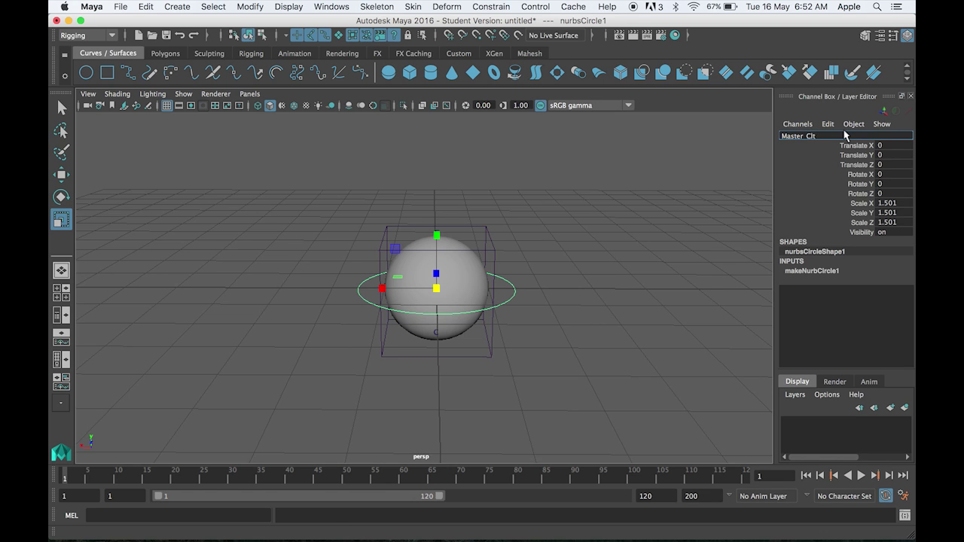
pyautogui.press('Return')
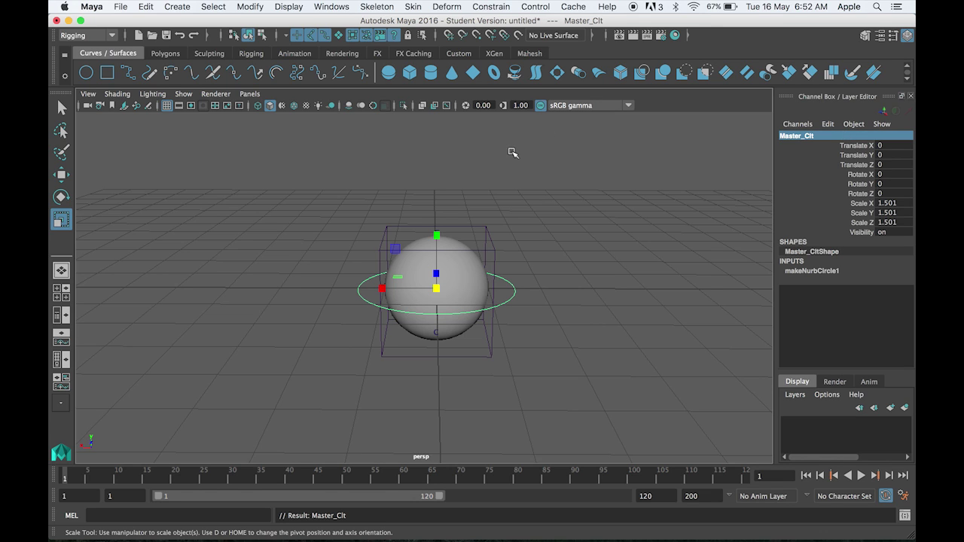
# Create a new circle, shrink it, place it just above the sphere, and name it Up_Clt.
pyautogui.click(86, 73)
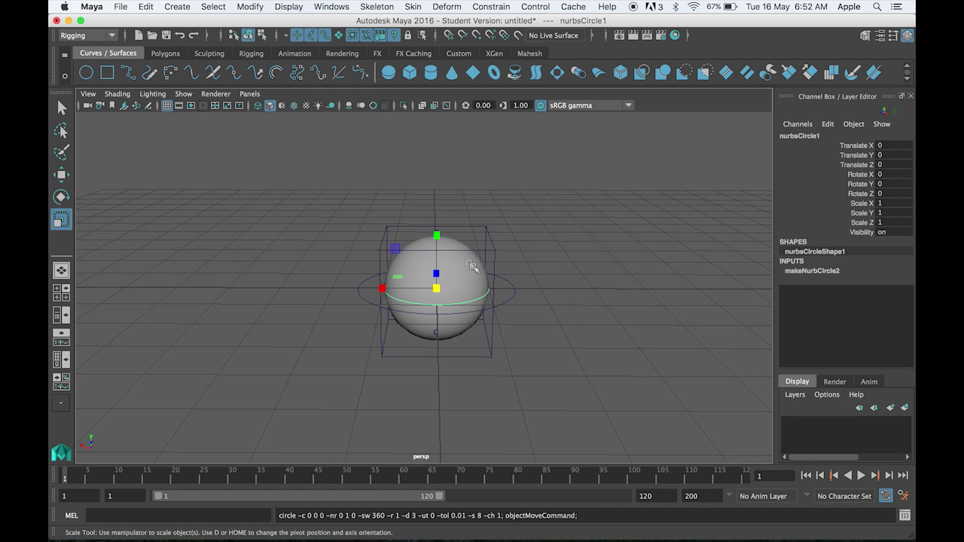
pyautogui.press('w')
pyautogui.moveTo(437, 226); pyautogui.dragTo(436, 172)
pyautogui.press('r')
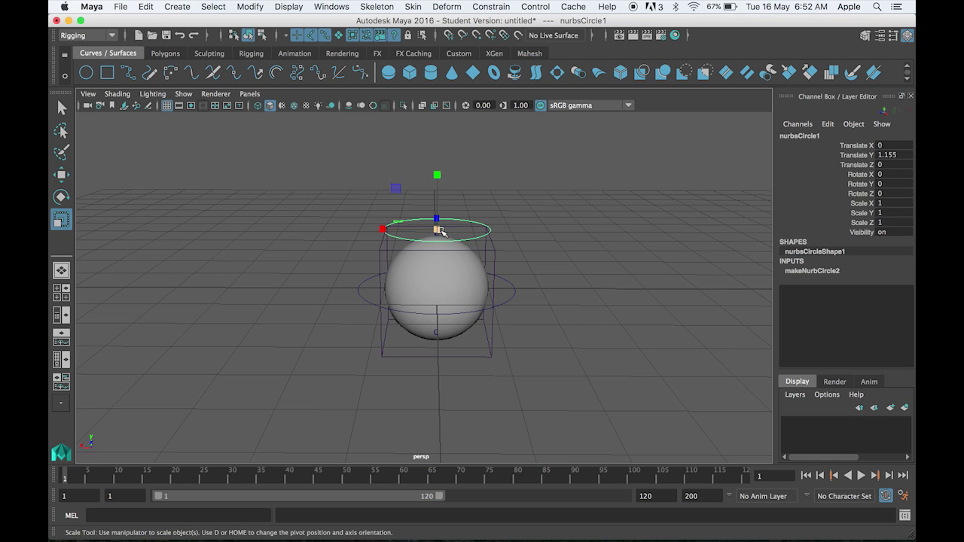
pyautogui.moveTo(437, 229); pyautogui.dragTo(403, 233)
pyautogui.press('w')
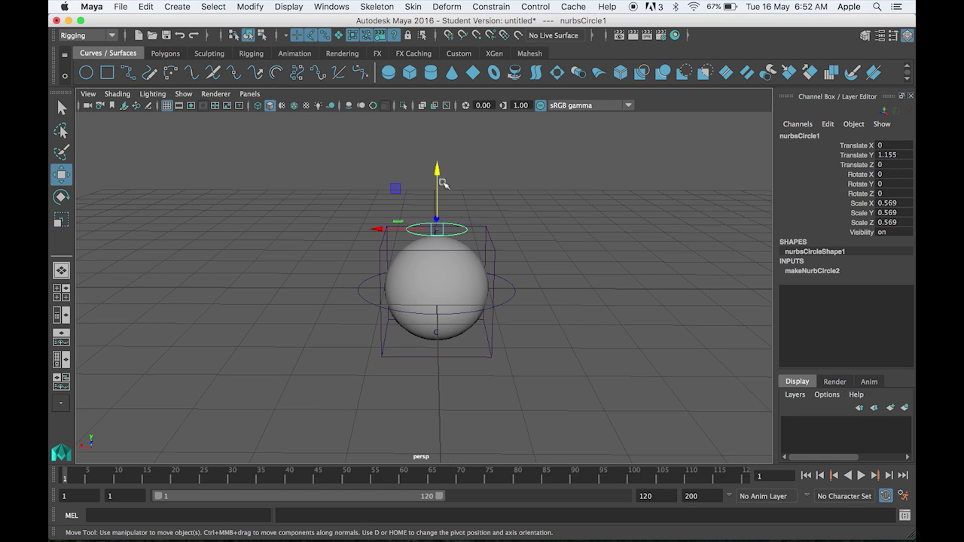
pyautogui.moveTo(438, 177); pyautogui.dragTo(437, 184)
pyautogui.doubleClick(822, 136)
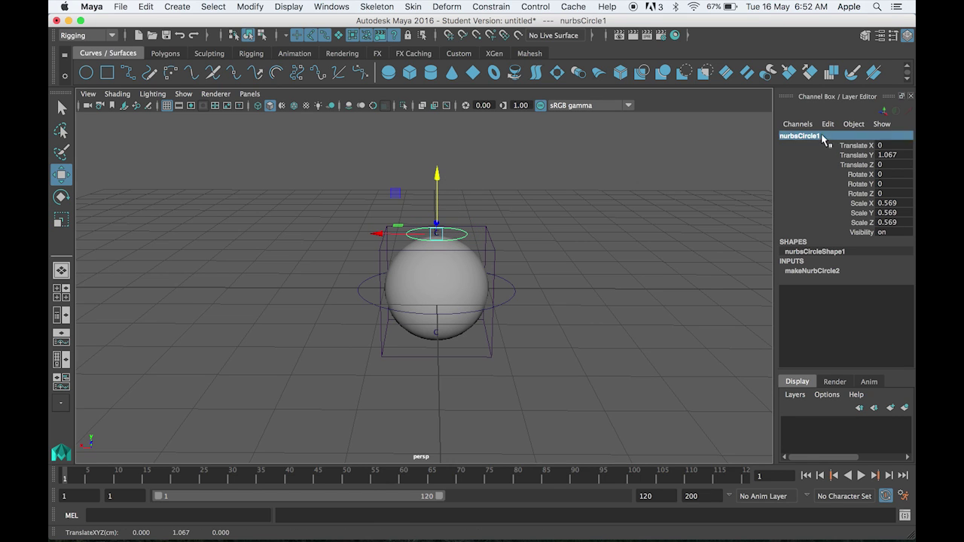
pyautogui.write('ul')
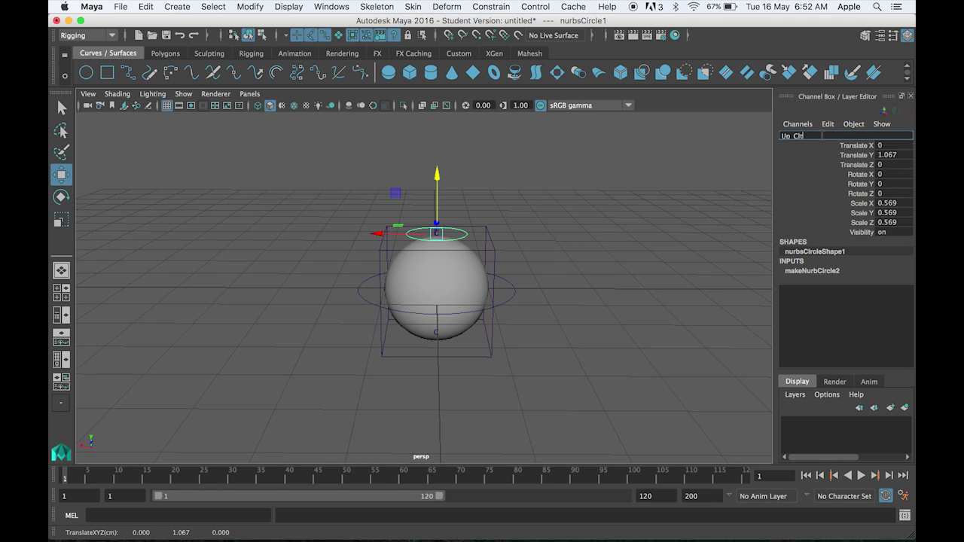
pyautogui.press('Return')
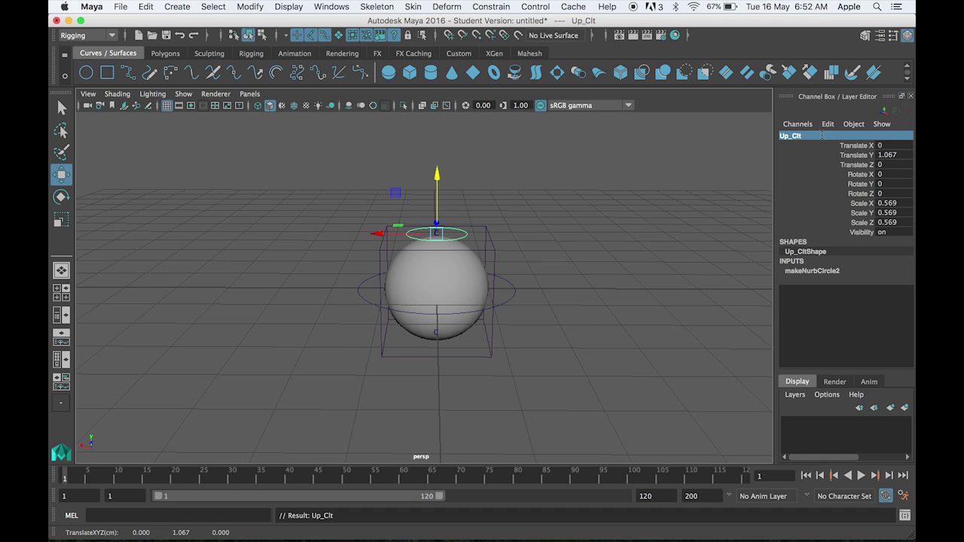
# Duplicate Up_Clt, move the copy below the sphere, and name it Down_Clt.
pyautogui.hotkey('ctrl', 'd')
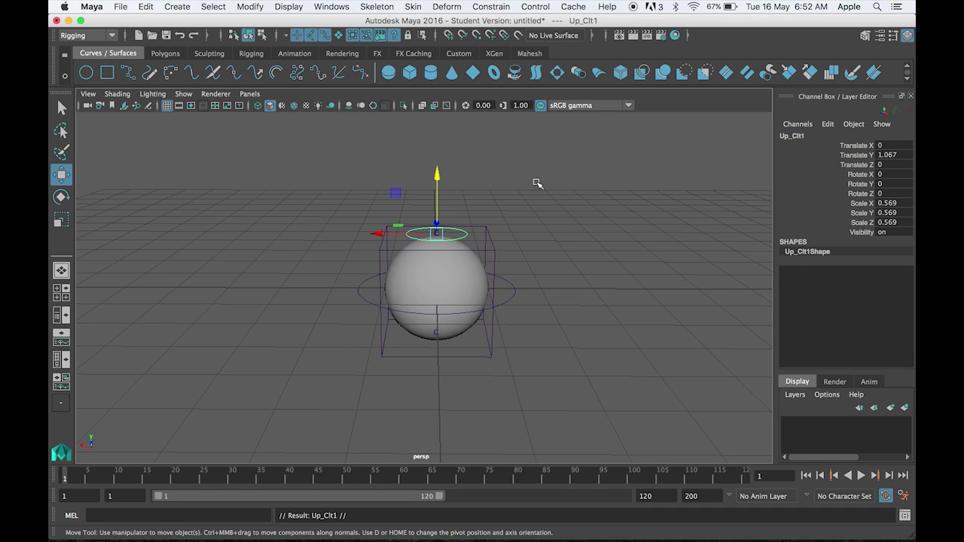
pyautogui.moveTo(441, 174); pyautogui.dragTo(442, 280)
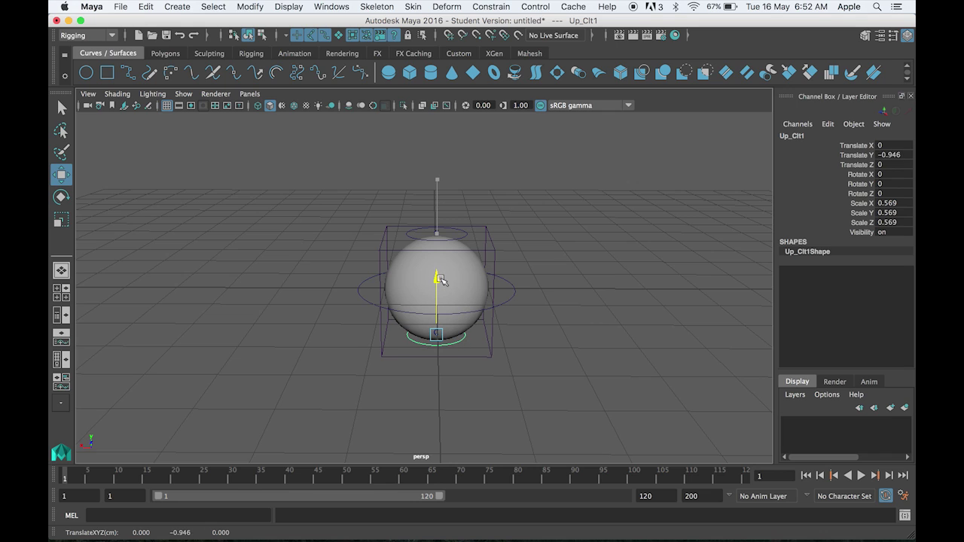
pyautogui.click(841, 137)
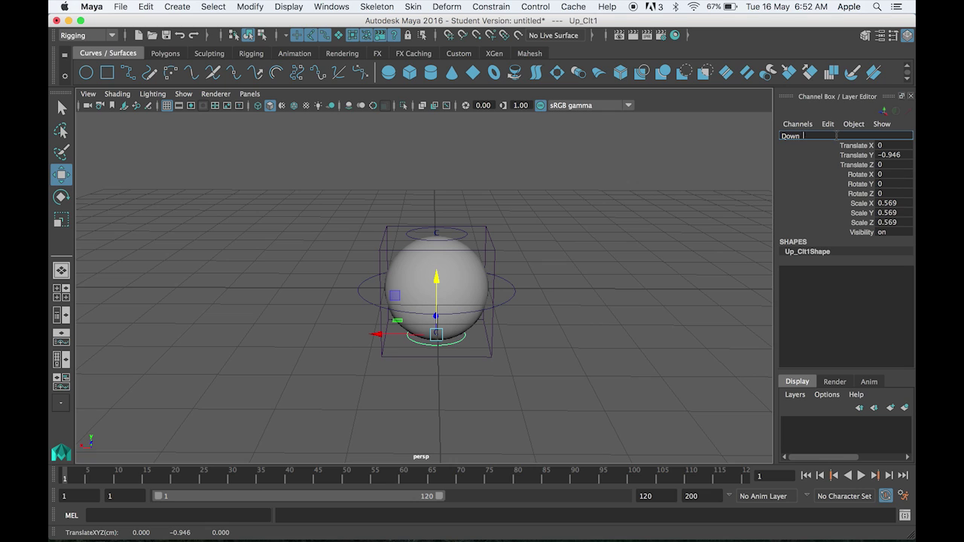
pyautogui.press('Return')
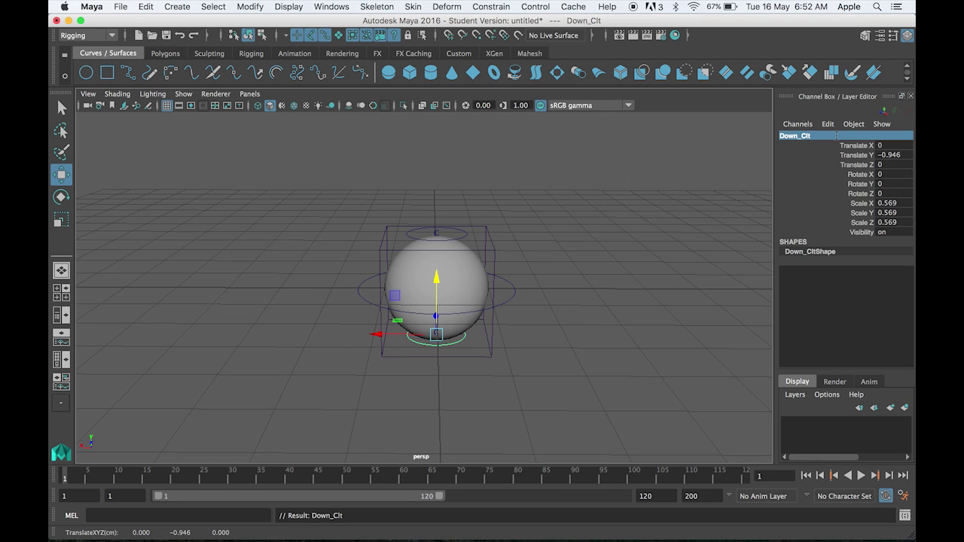
# Select Up_Clt and delete its construction history via Delete by Type > History.
pyautogui.click(516, 292)
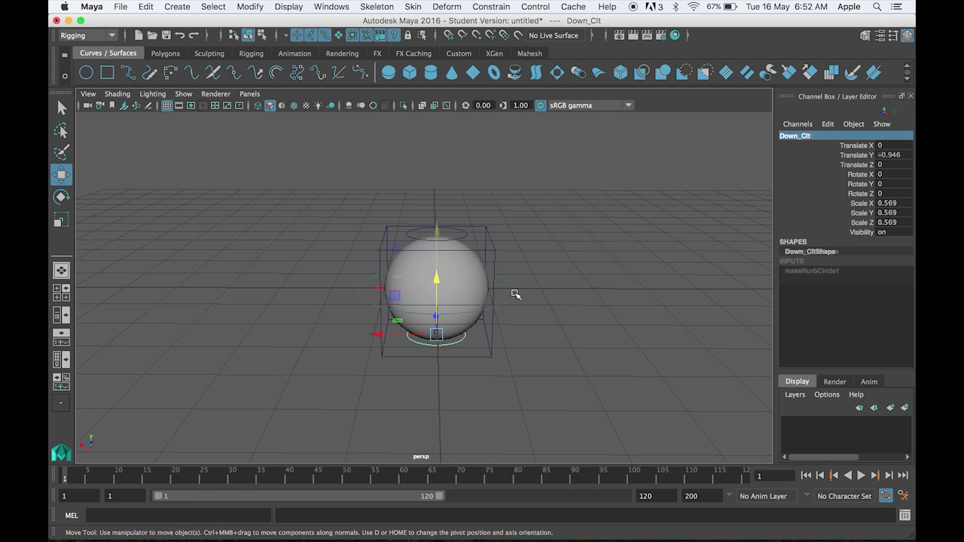
pyautogui.click(409, 233)
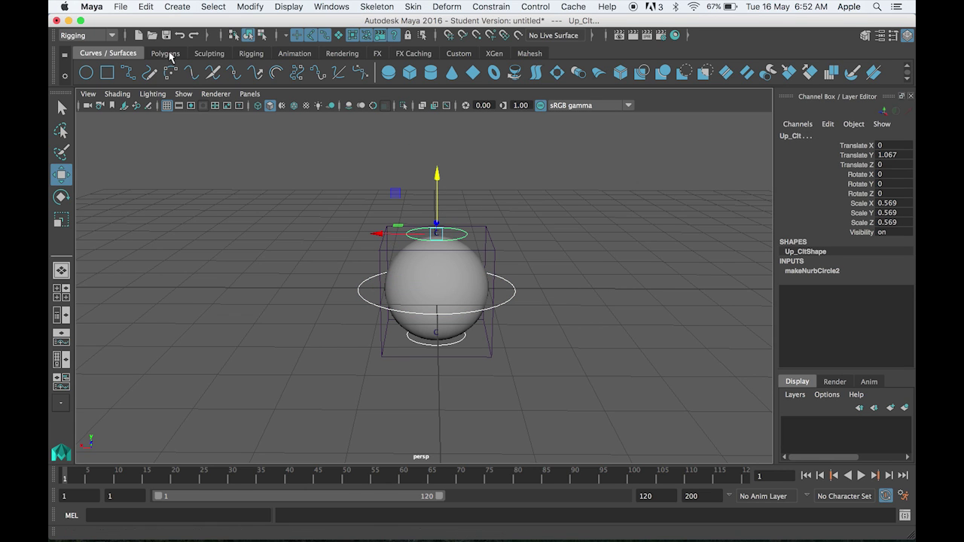
pyautogui.click(150, 8)
pyautogui.moveTo(227, 147)
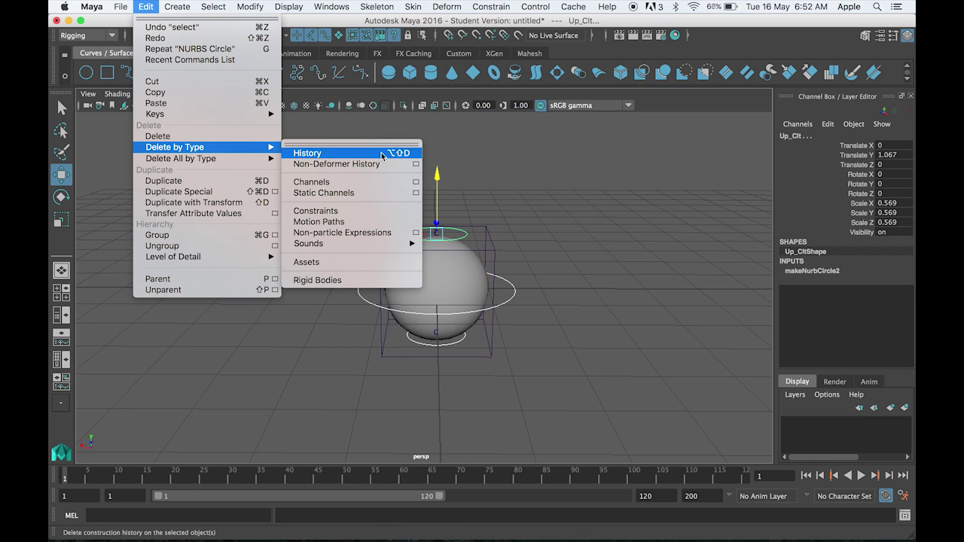
pyautogui.click(368, 155)
# Freeze Up_Clt's transformations so Translate reads 0 and Scale 1.
pyautogui.click(254, 9)
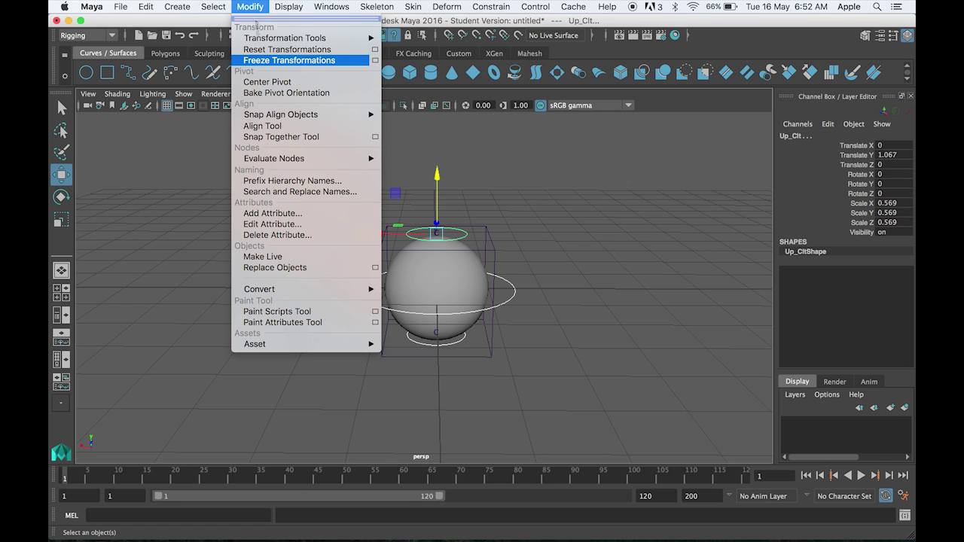
pyautogui.click(263, 64)
pyautogui.moveTo(522, 277)
pyautogui.keyDown('alt'); pyautogui.mouseDown()
pyautogui.moveTo(498, 290)
pyautogui.moveTo(537, 273)
pyautogui.mouseUp(); pyautogui.keyUp('alt')
pyautogui.scroll(3, 537, 272)
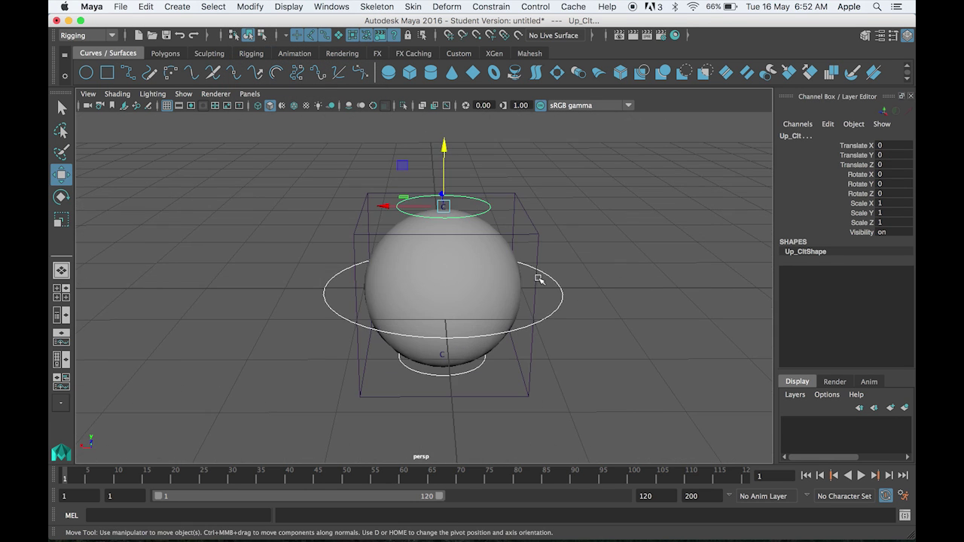
pyautogui.click(579, 226)
pyautogui.click(484, 202)
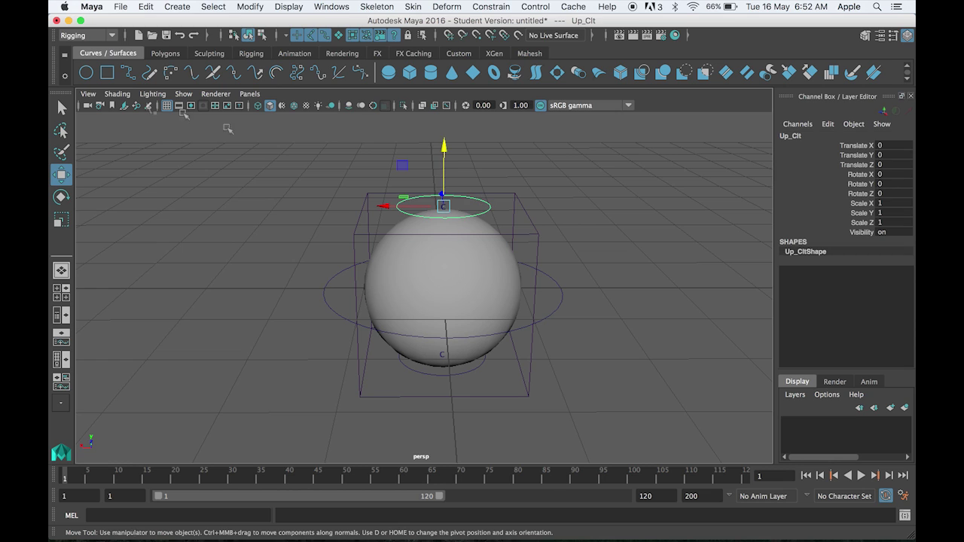
# Select Up_Clt then cluster1Handle and apply a point constraint.
pyautogui.click(61, 108)
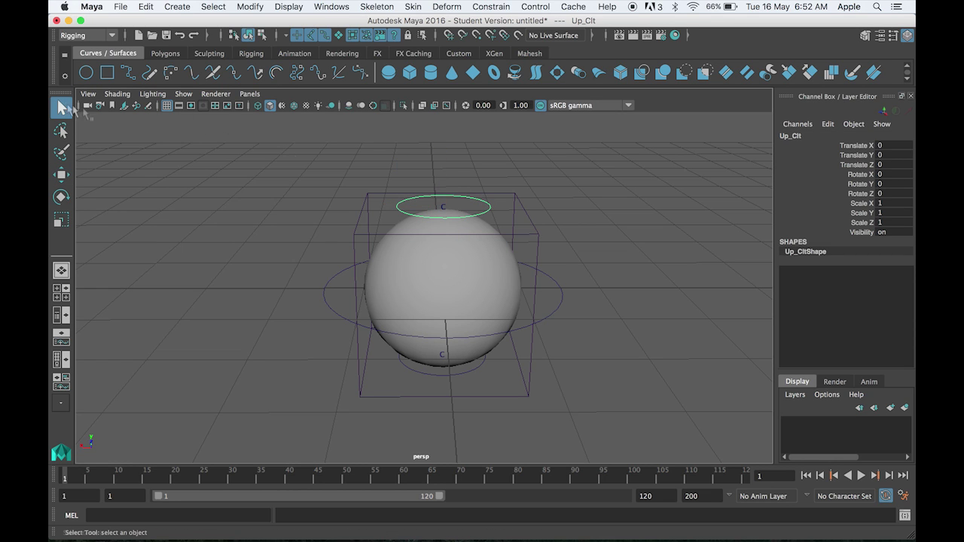
pyautogui.keyDown('shift'); pyautogui.click(443, 208); pyautogui.keyUp('shift')
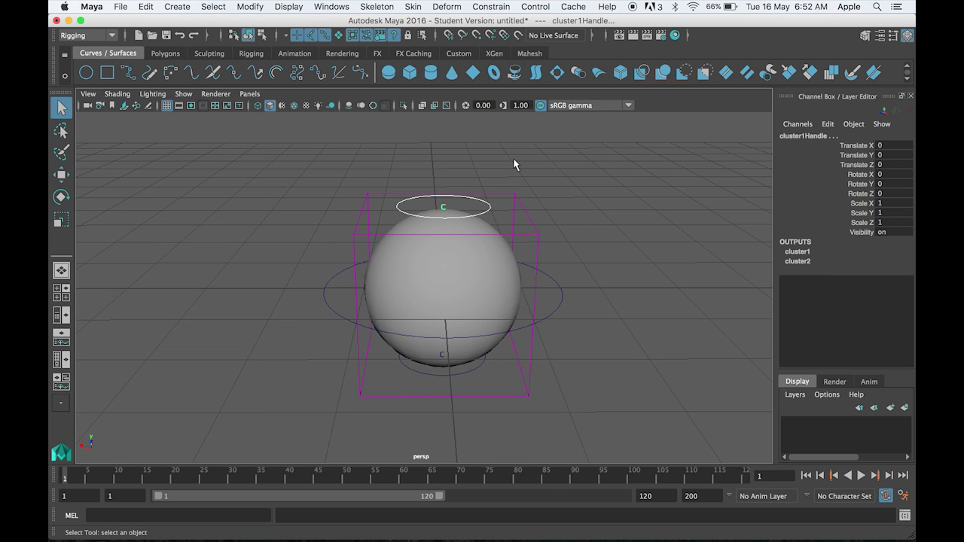
pyautogui.click(491, 199)
pyautogui.click(496, 213)
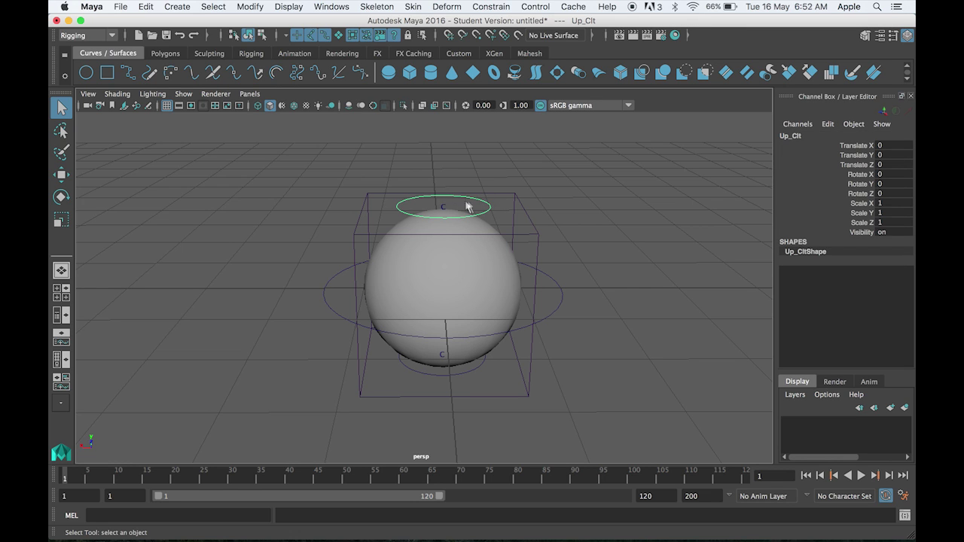
pyautogui.keyDown('shift'); pyautogui.click(442, 208); pyautogui.keyUp('shift')
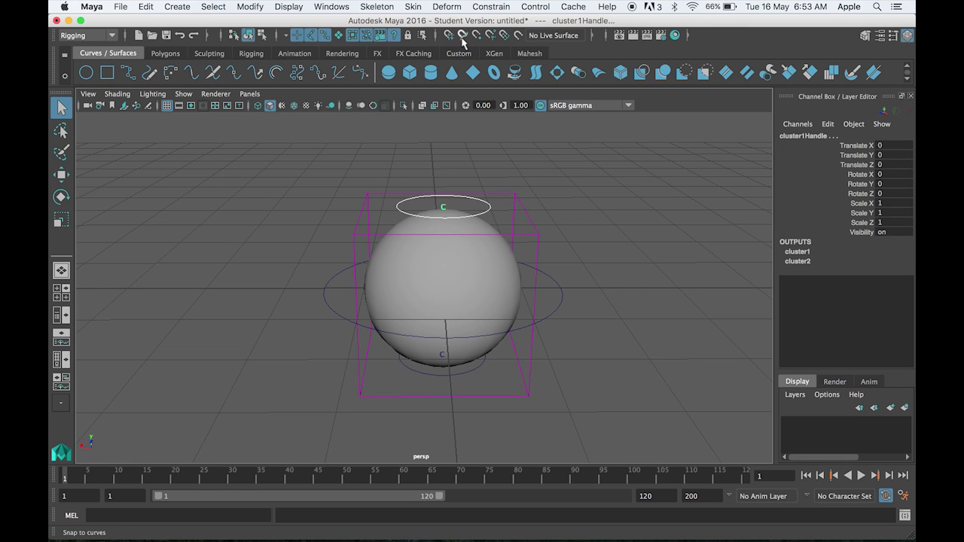
pyautogui.click(456, 7)
pyautogui.moveTo(491, 7)
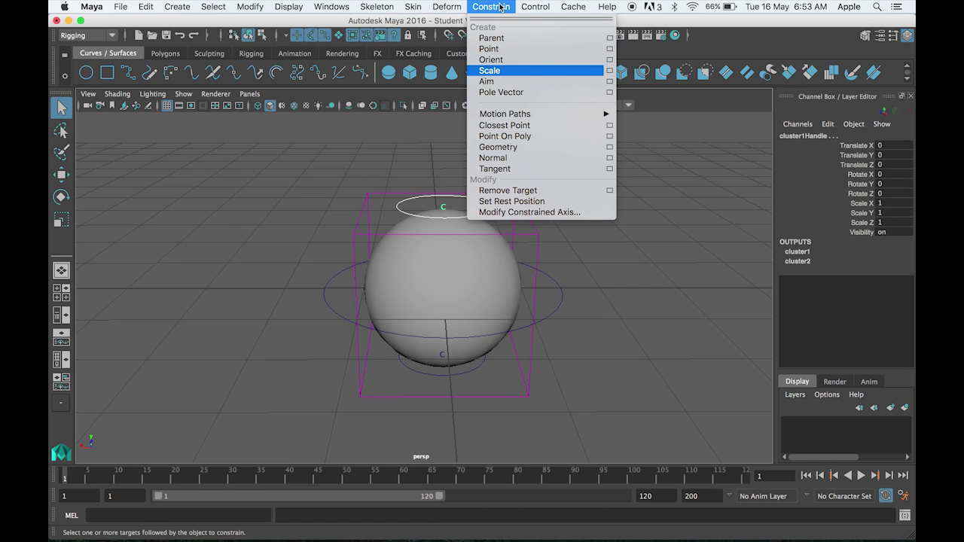
pyautogui.click(519, 50)
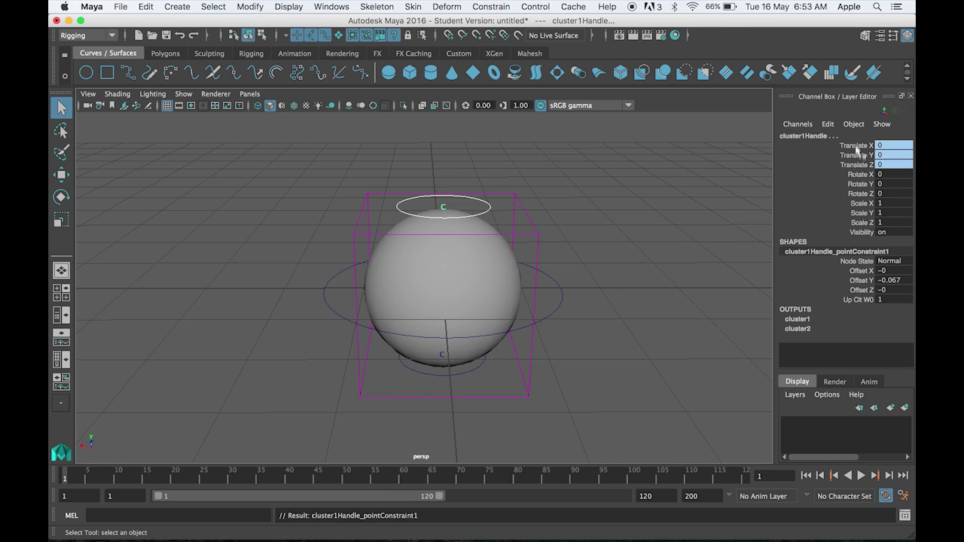
# Raise Up_Clt to test stretching the sphere into an egg, then undo the last move.
pyautogui.scroll(3, 467, 233)
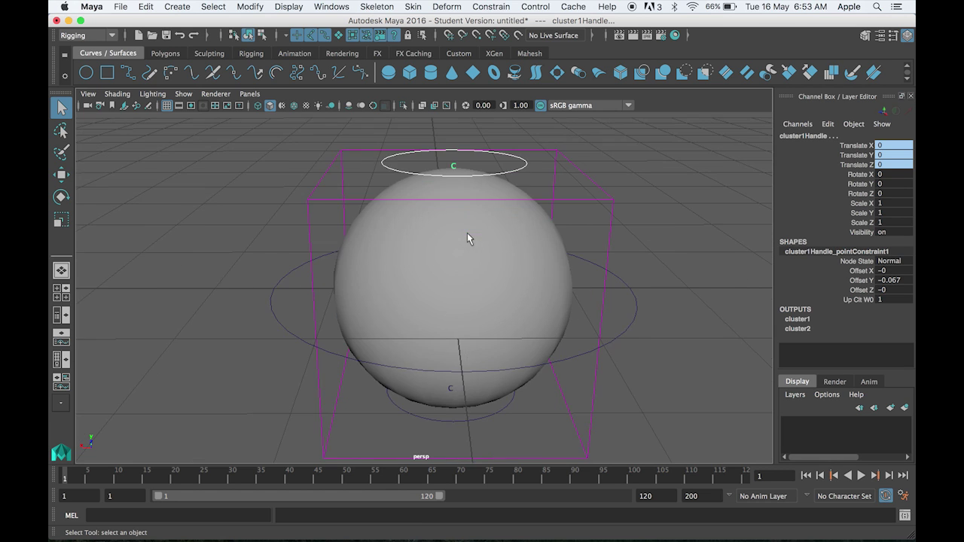
pyautogui.scroll(-5, 467, 233)
pyautogui.click(552, 226)
pyautogui.click(476, 222)
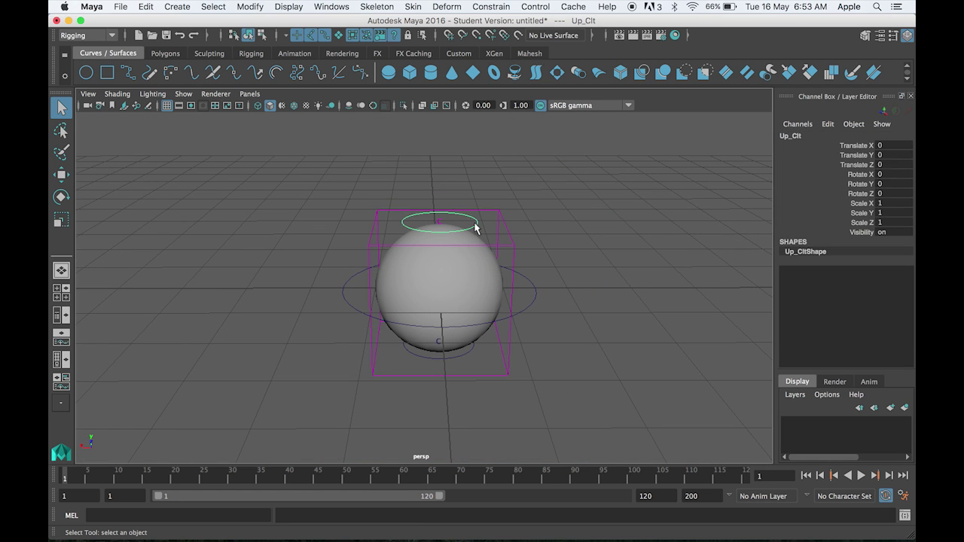
pyautogui.press('w')
pyautogui.moveTo(443, 166)
pyautogui.mouseDown()
pyautogui.moveTo(443, 90)
pyautogui.moveTo(441, 116)
pyautogui.moveTo(357, 143)
pyautogui.moveTo(595, 117)
pyautogui.moveTo(498, 106)
pyautogui.moveTo(443, 153)
pyautogui.mouseUp()
pyautogui.hotkey('ctrl', 'z')
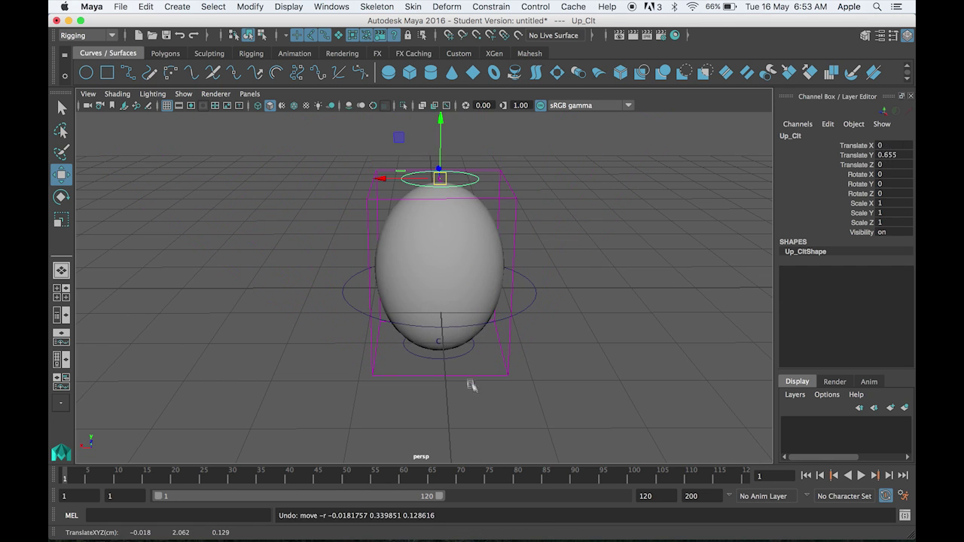
# Select Down_Clt then cluster2Handle and apply a point constraint.
pyautogui.click(465, 360)
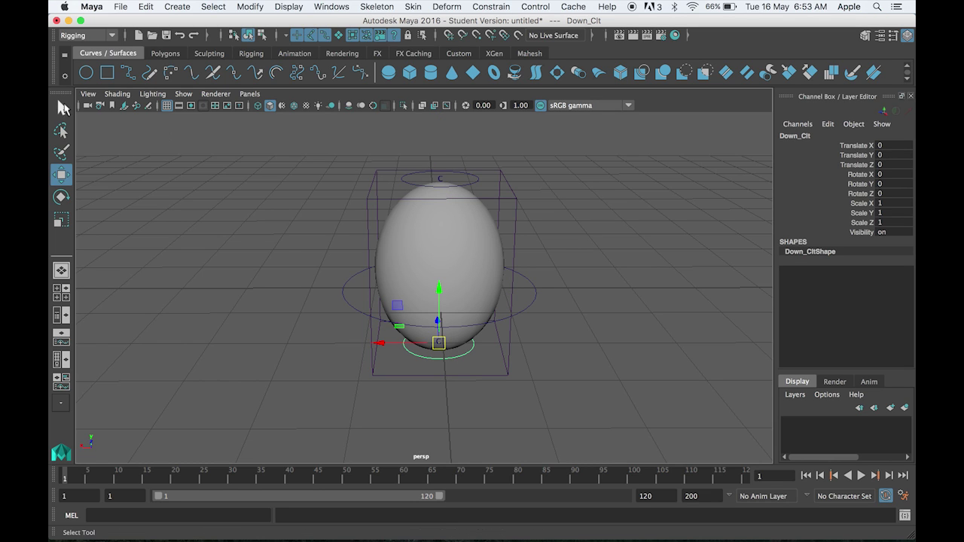
pyautogui.click(62, 107)
pyautogui.click(441, 346)
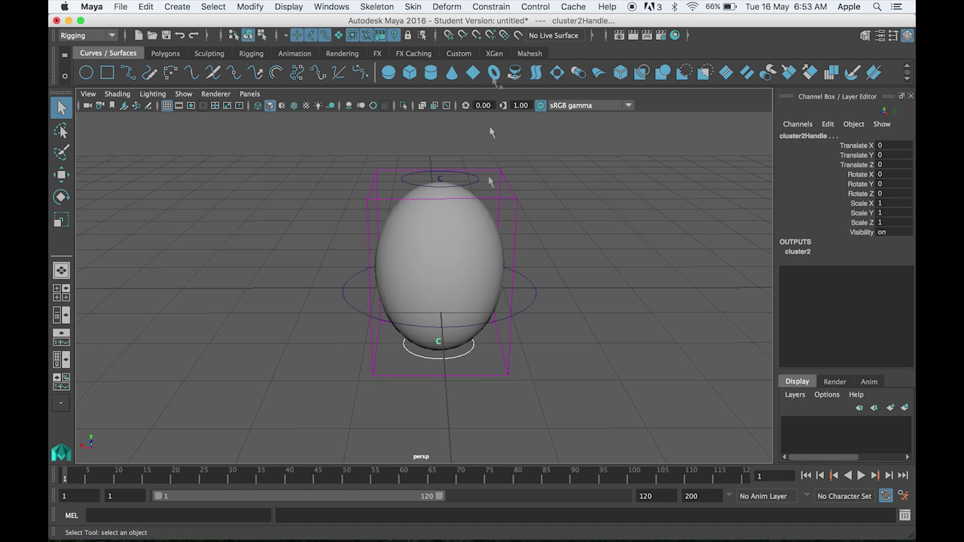
pyautogui.click(452, 8)
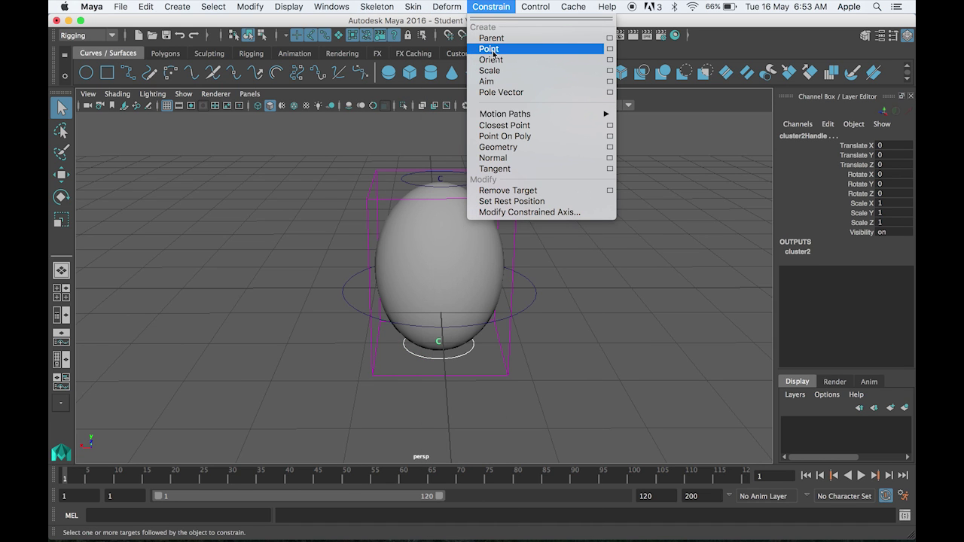
pyautogui.click(494, 51)
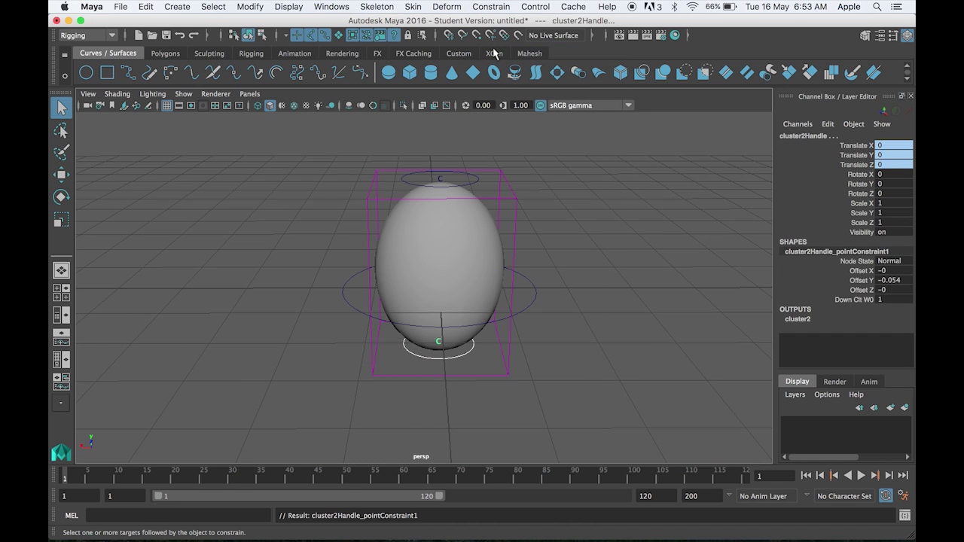
# Set Up_Clt's Translate Y to 0 so the sphere is round again.
pyautogui.click(475, 183)
pyautogui.doubleClick(893, 156)
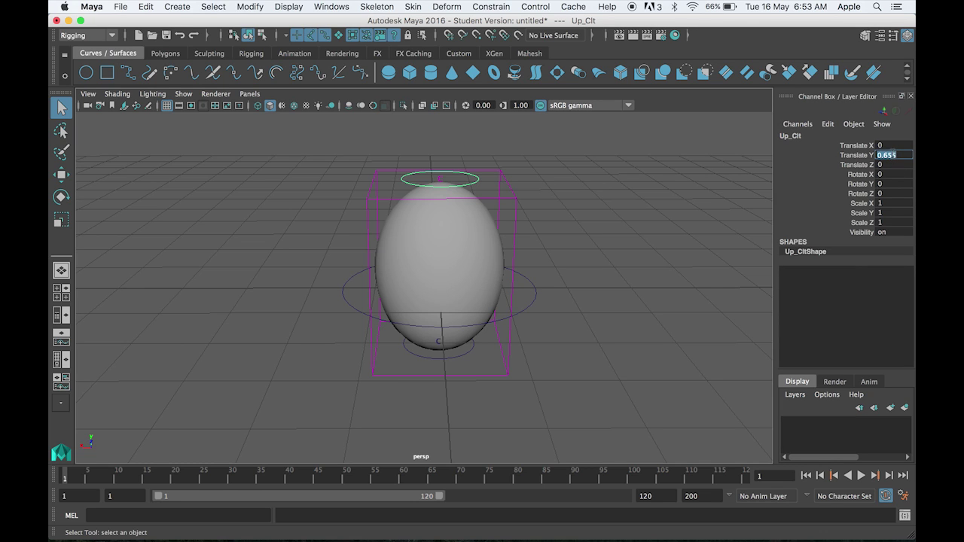
pyautogui.write('0')
pyautogui.press('Return')
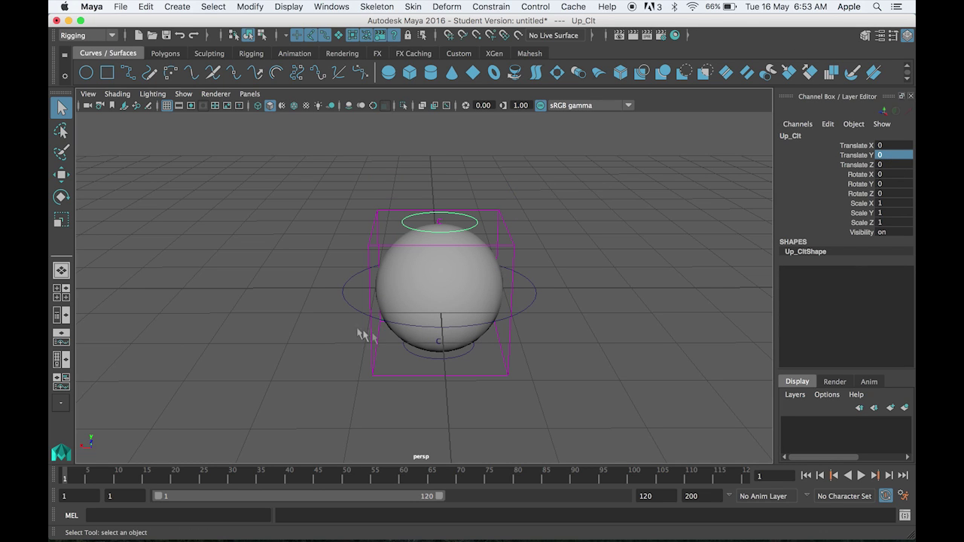
pyautogui.click(530, 300)
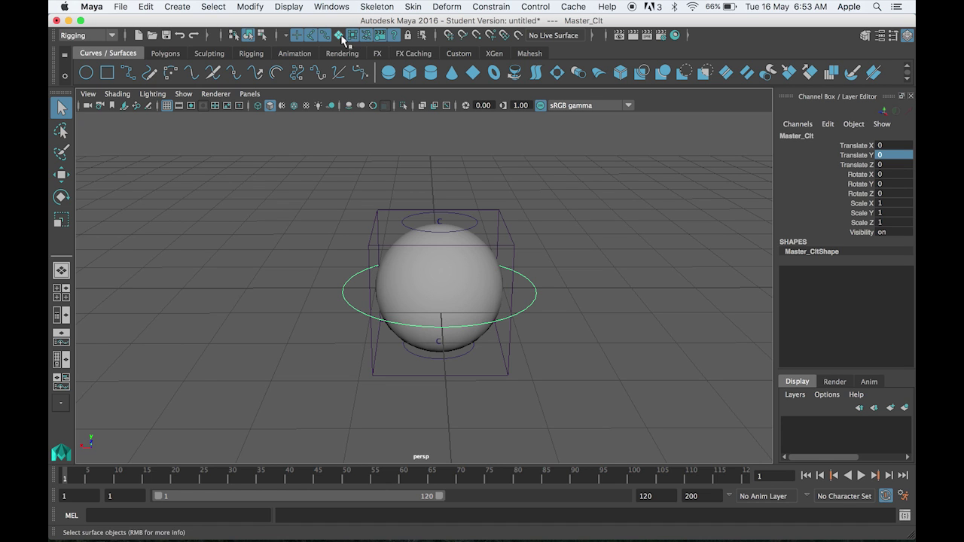
# With Master_Clt and pSphere1 selected, apply a parent constraint and a scale constraint.
pyautogui.keyDown('shift'); pyautogui.click(456, 247); pyautogui.keyUp('shift')
pyautogui.click(450, 8)
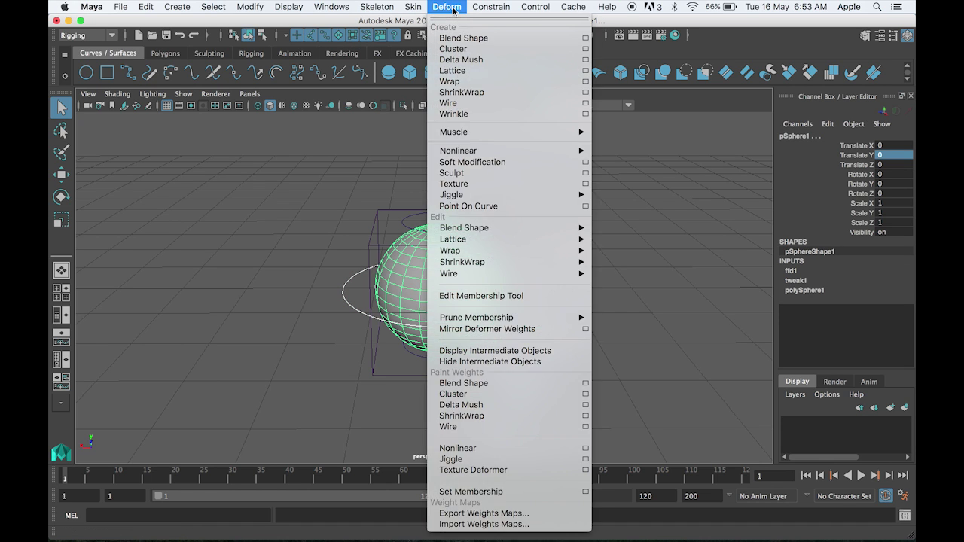
pyautogui.moveTo(494, 9)
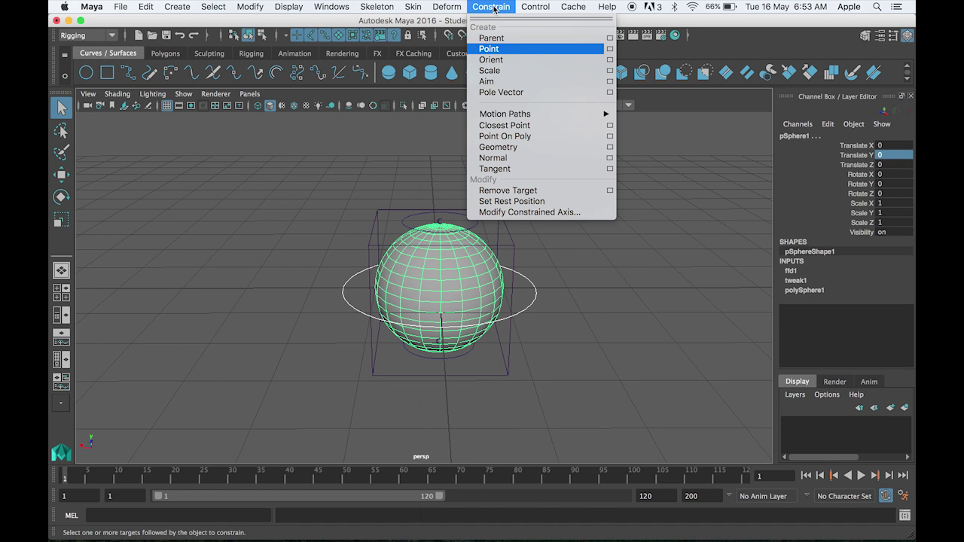
pyautogui.click(527, 42)
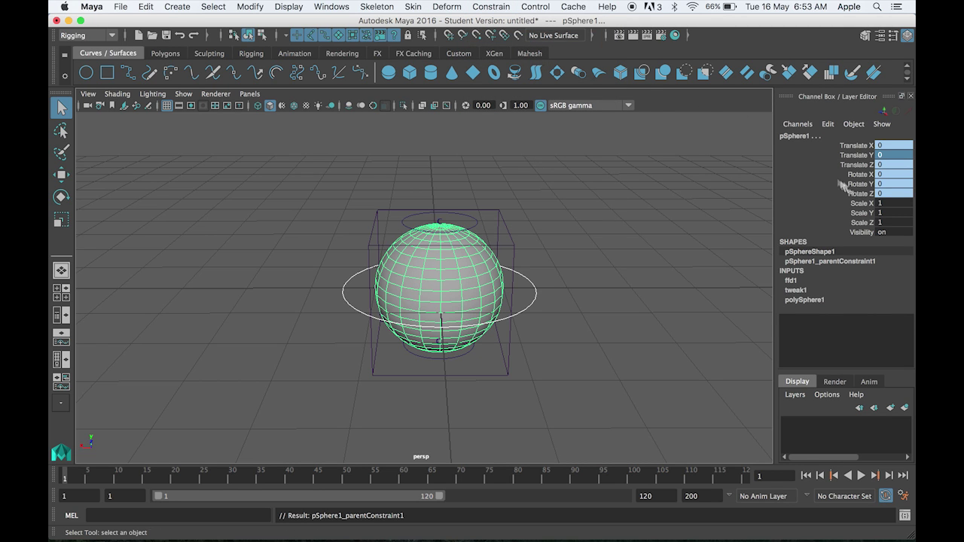
pyautogui.click(499, 8)
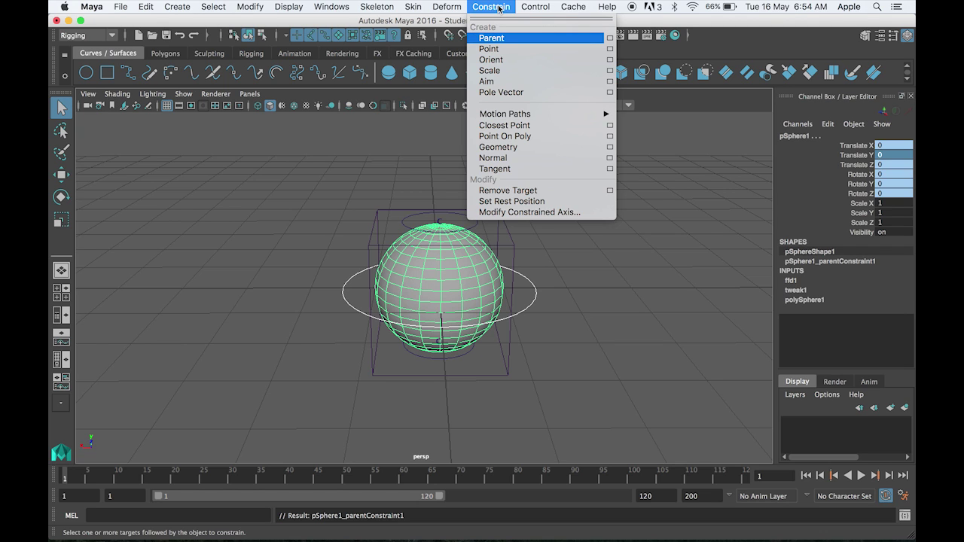
pyautogui.click(500, 71)
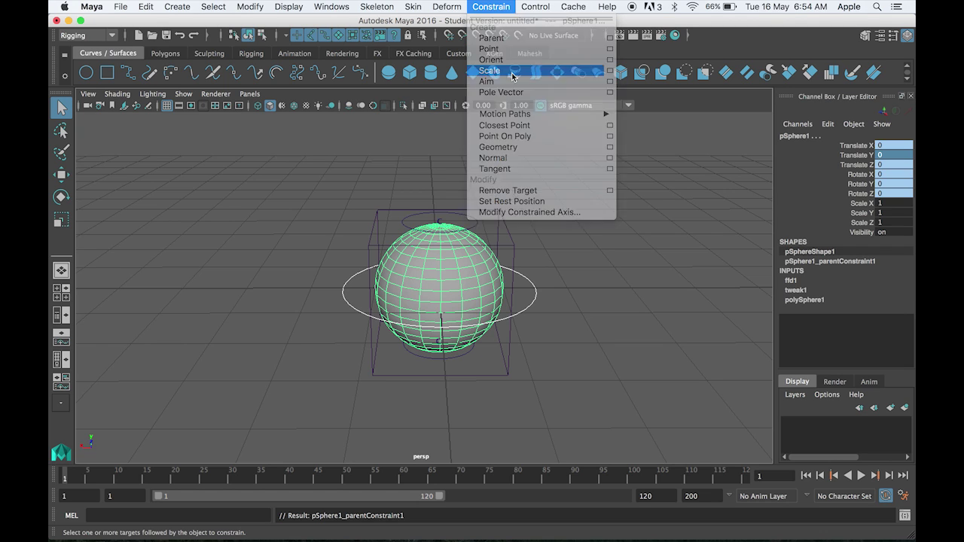
pyautogui.click(558, 380)
pyautogui.moveTo(529, 300); pyautogui.dragTo(546, 324)
pyautogui.press('w')
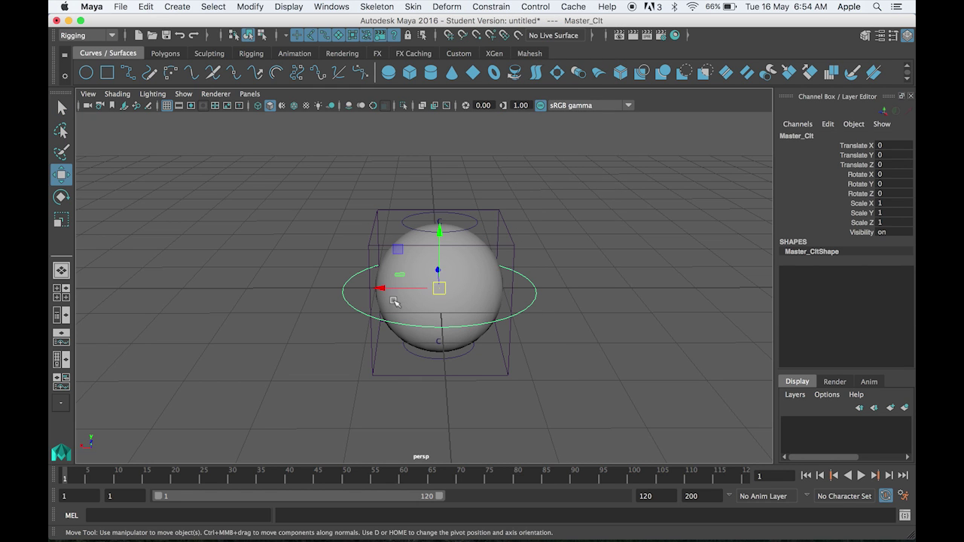
pyautogui.moveTo(384, 282)
pyautogui.mouseDown()
pyautogui.moveTo(272, 274)
pyautogui.moveTo(384, 275)
pyautogui.moveTo(271, 274)
pyautogui.moveTo(365, 281)
pyautogui.mouseUp()
pyautogui.press('z')
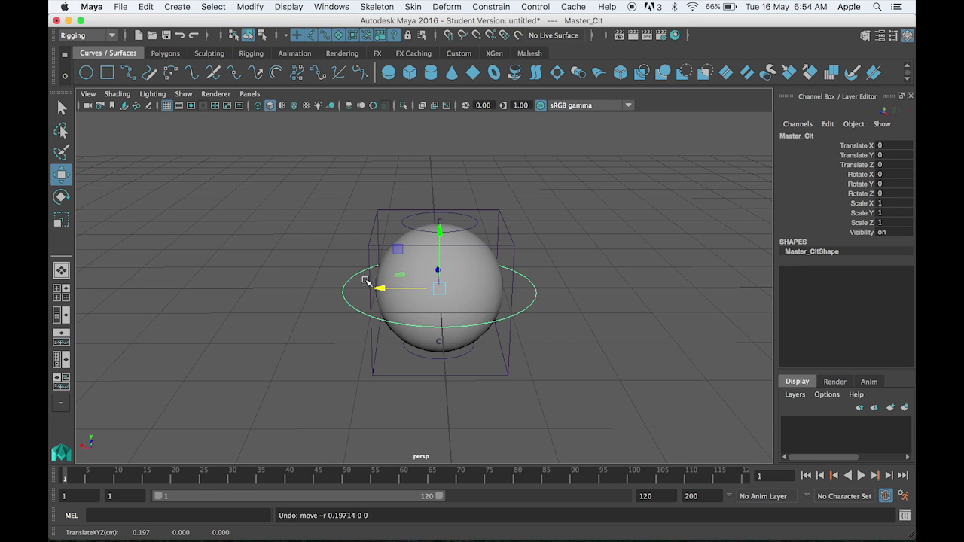
pyautogui.keyDown('alt'); pyautogui.moveTo(557, 313); pyautogui.dragTo(383, 196); pyautogui.keyUp('alt')
pyautogui.click(383, 197)
pyautogui.click(467, 222)
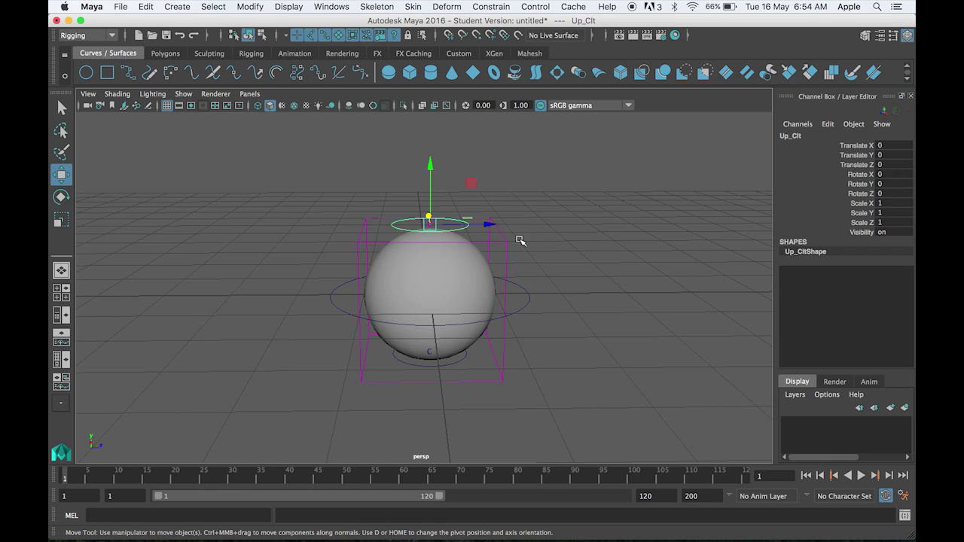
pyautogui.click(529, 294)
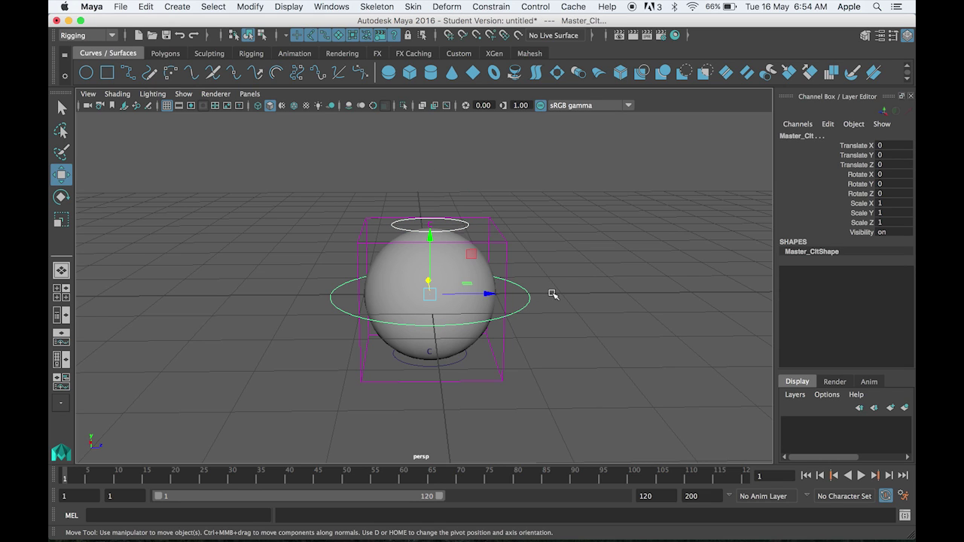
pyautogui.press('Down')
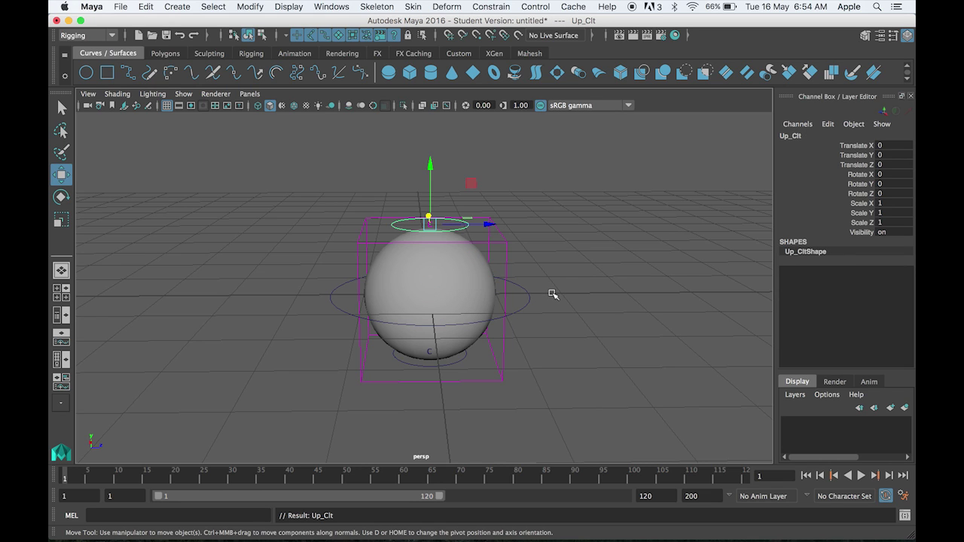
pyautogui.click(461, 362)
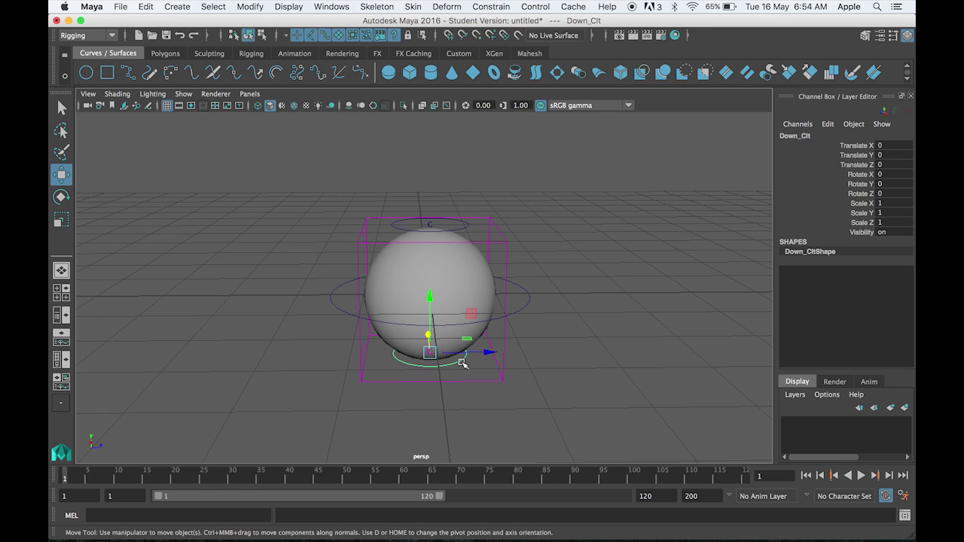
pyautogui.click(524, 311)
pyautogui.press('Down')
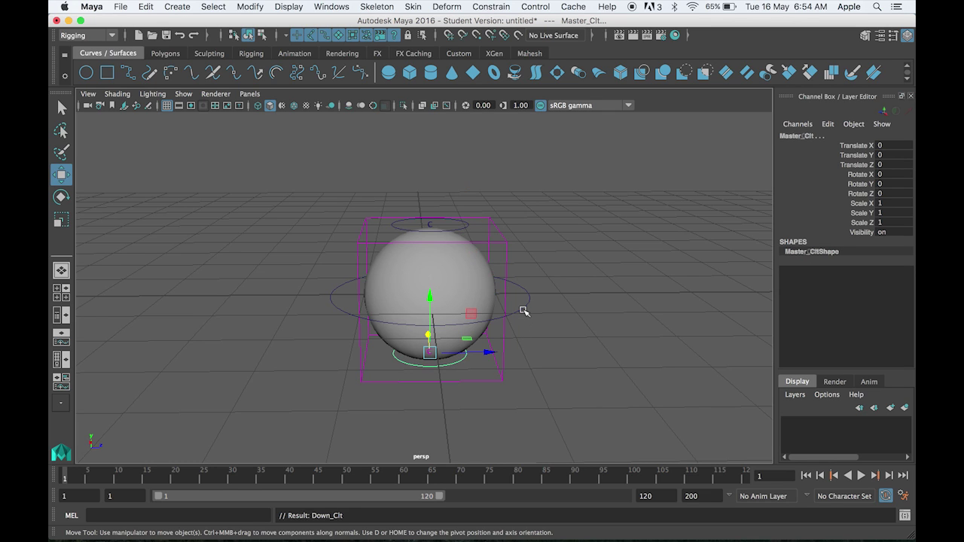
pyautogui.press('Up')
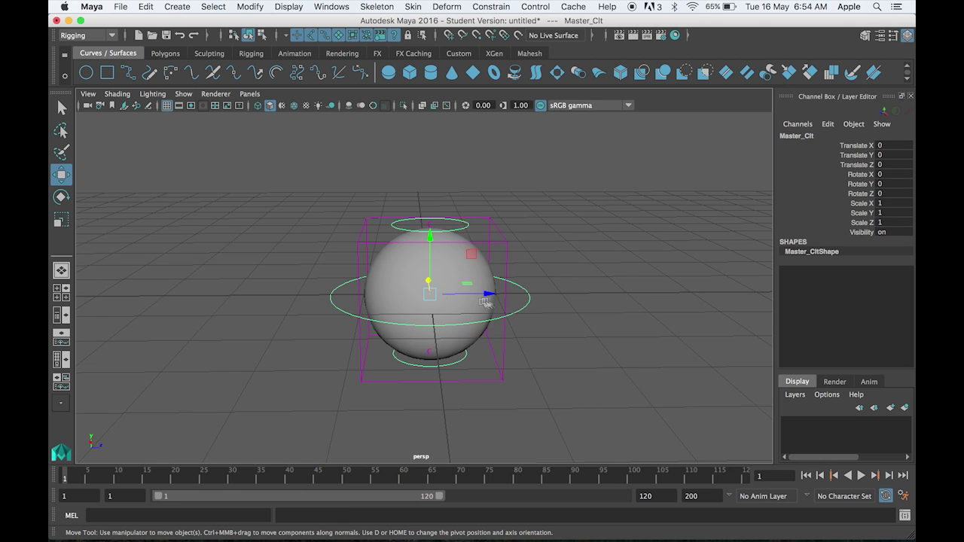
pyautogui.moveTo(490, 294); pyautogui.dragTo(523, 281)
pyautogui.hotkey('ctrl', 'z')
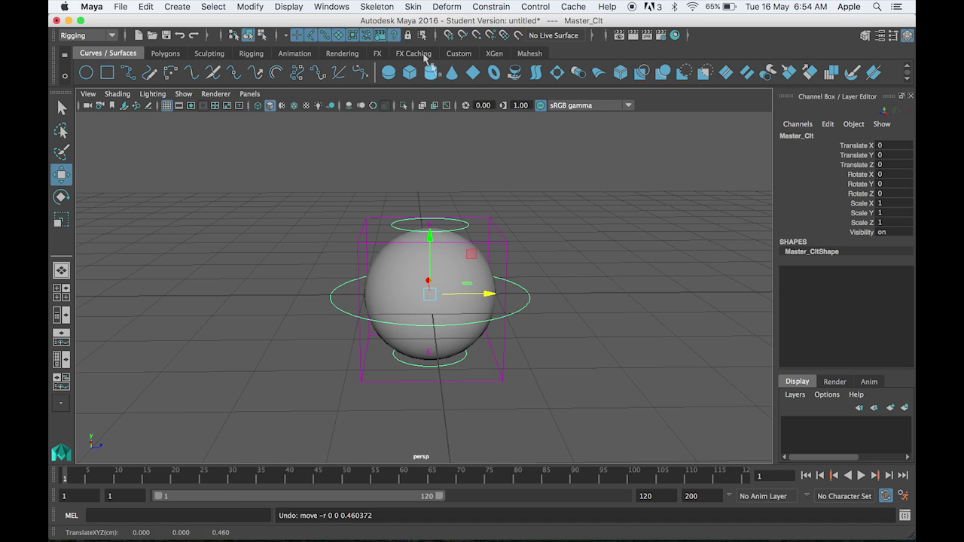
# In the Outliner, parent ffd1Base, cluster1Handle and cluster2Handle under pSphere1.
pyautogui.click(330, 7)
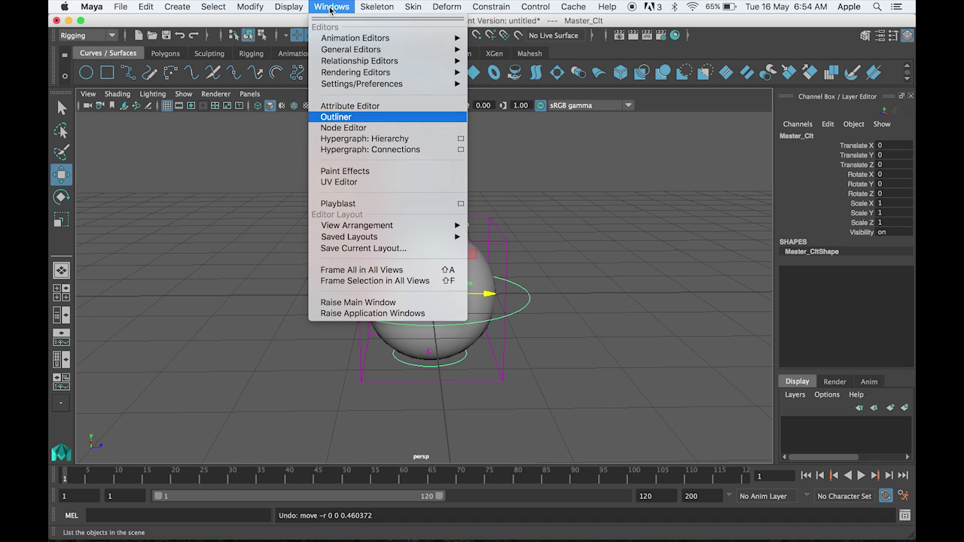
pyautogui.click(370, 118)
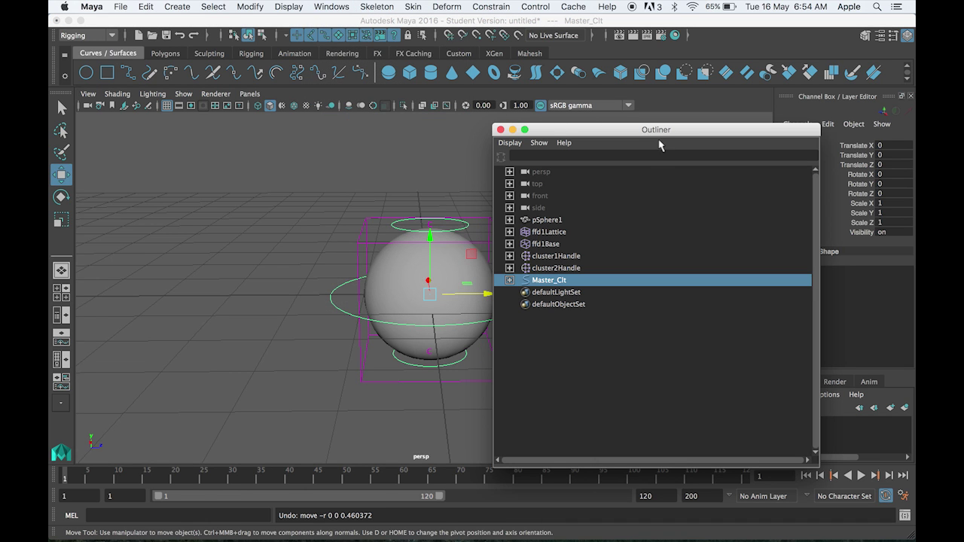
pyautogui.moveTo(658, 133); pyautogui.dragTo(730, 127)
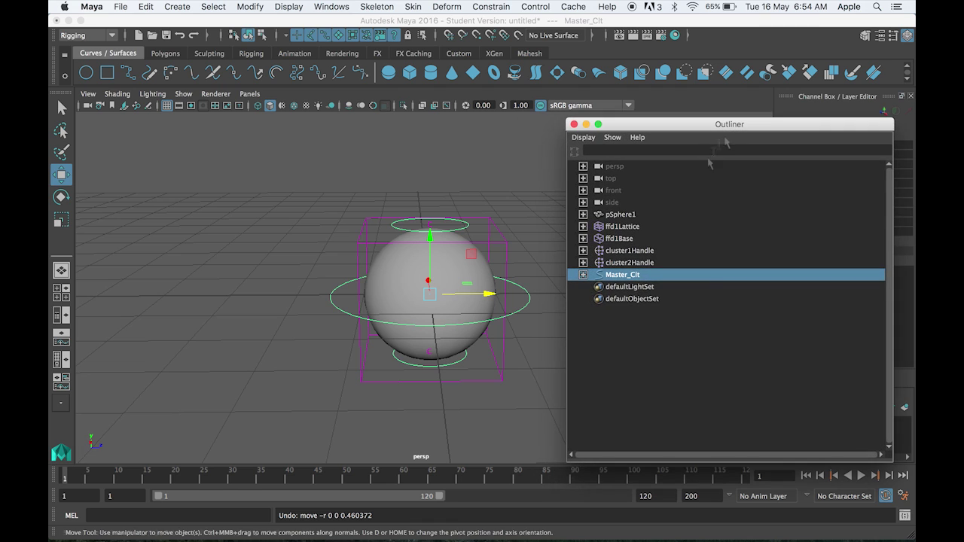
pyautogui.click(652, 261)
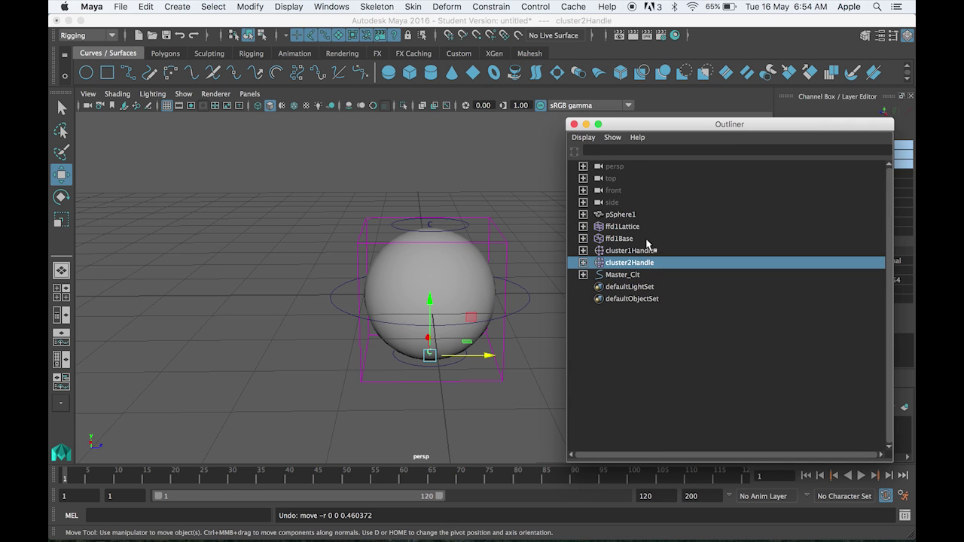
pyautogui.keyDown('shift'); pyautogui.click(647, 240); pyautogui.keyUp('shift')
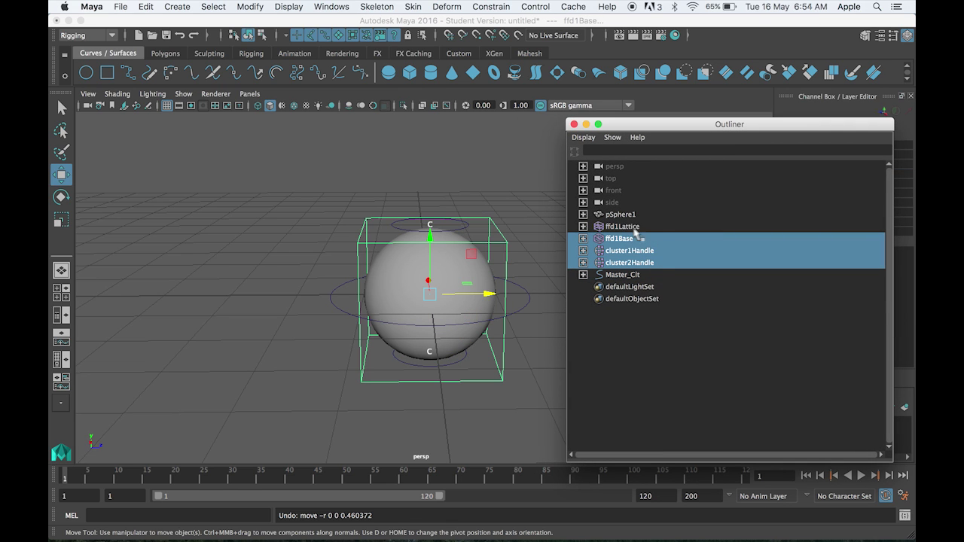
pyautogui.moveTo(648, 254); pyautogui.dragTo(640, 216, button='middle')
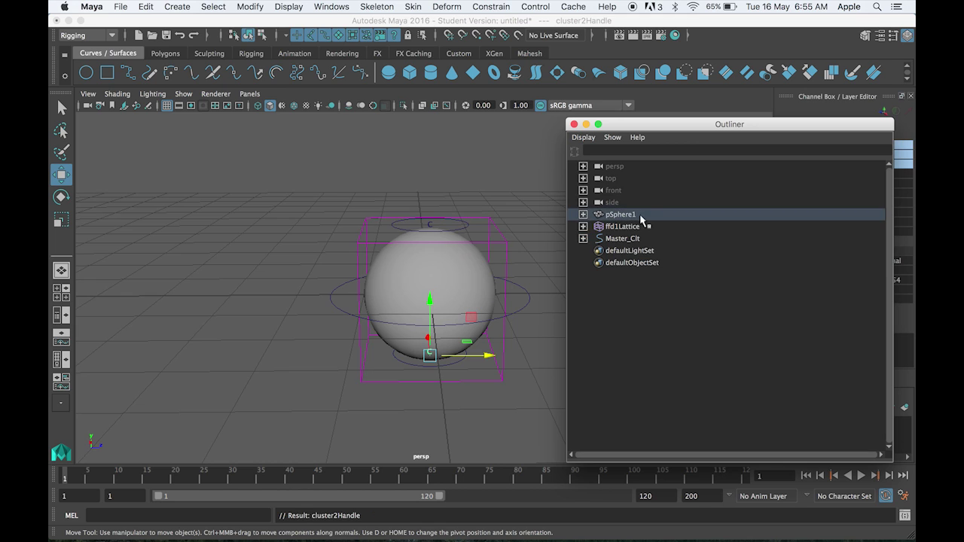
# Expand pSphere1 and Master_Clt to check the new hierarchy.
pyautogui.click(583, 216)
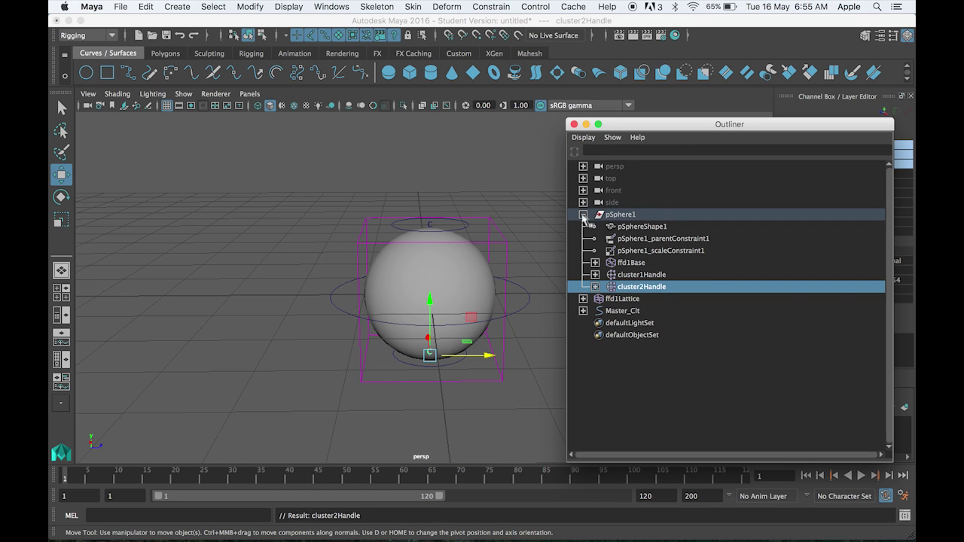
pyautogui.keyDown('shift'); pyautogui.click(652, 264); pyautogui.keyUp('shift')
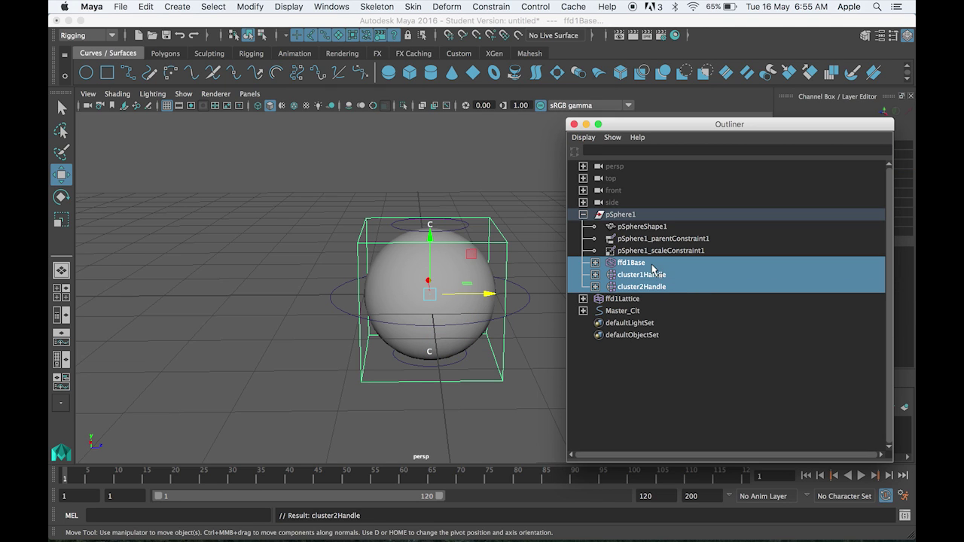
pyautogui.click(584, 310)
pyautogui.click(584, 310)
# Test the rig by moving, scaling and rotating Master_Clt, undoing the rotation and the rescale.
pyautogui.click(586, 125)
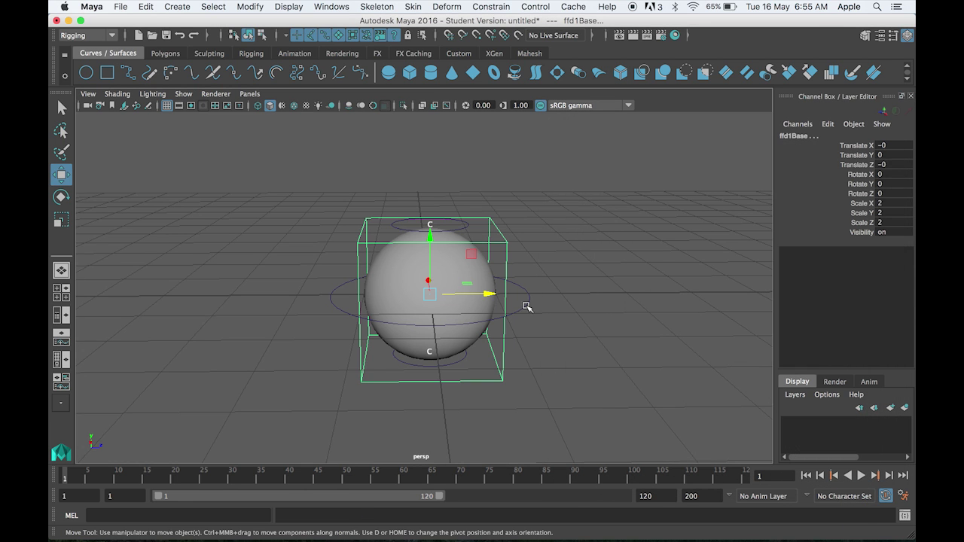
pyautogui.click(526, 303)
pyautogui.moveTo(491, 294); pyautogui.dragTo(470, 257)
pyautogui.press('r')
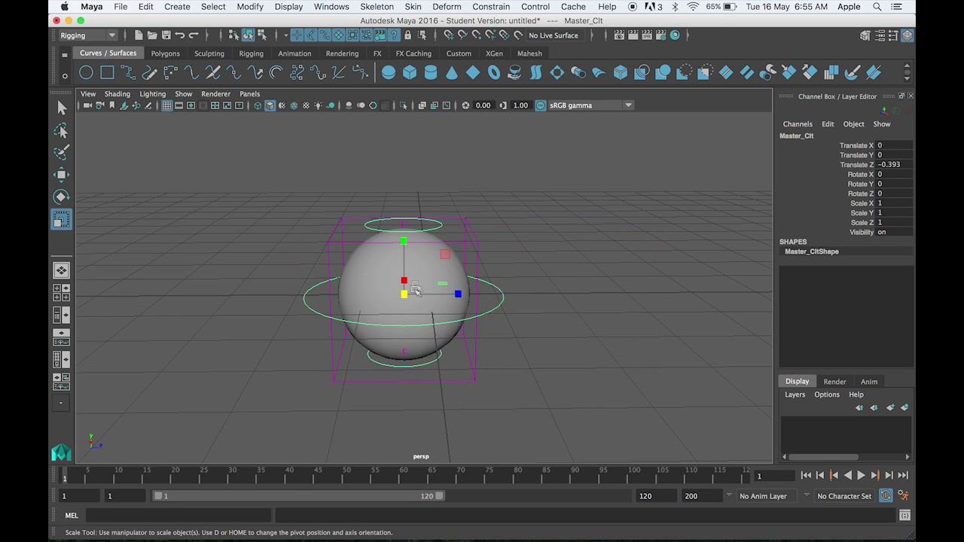
pyautogui.moveTo(405, 294); pyautogui.dragTo(310, 248)
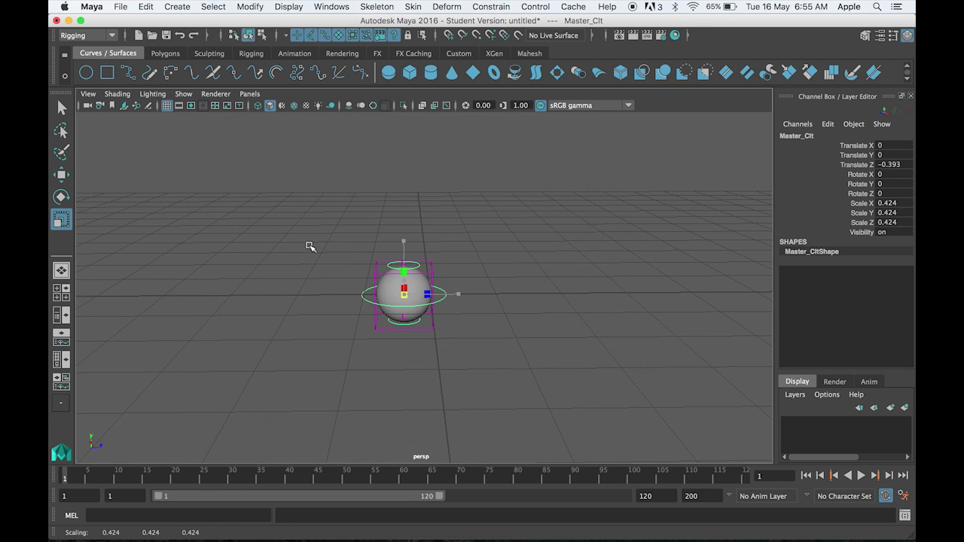
pyautogui.press('e')
pyautogui.moveTo(425, 247); pyautogui.dragTo(456, 194)
pyautogui.press('z')
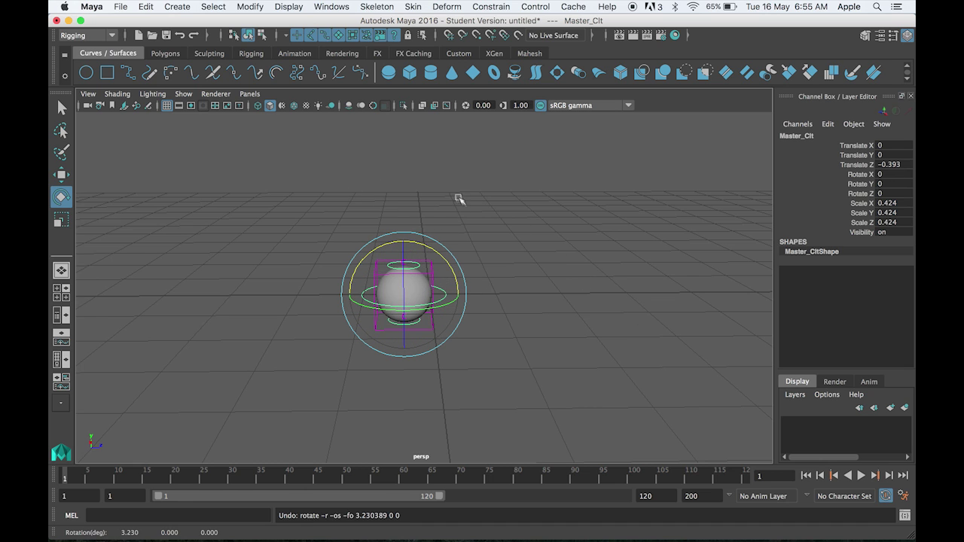
pyautogui.press('r')
pyautogui.moveTo(405, 294); pyautogui.dragTo(529, 260)
pyautogui.press('z')
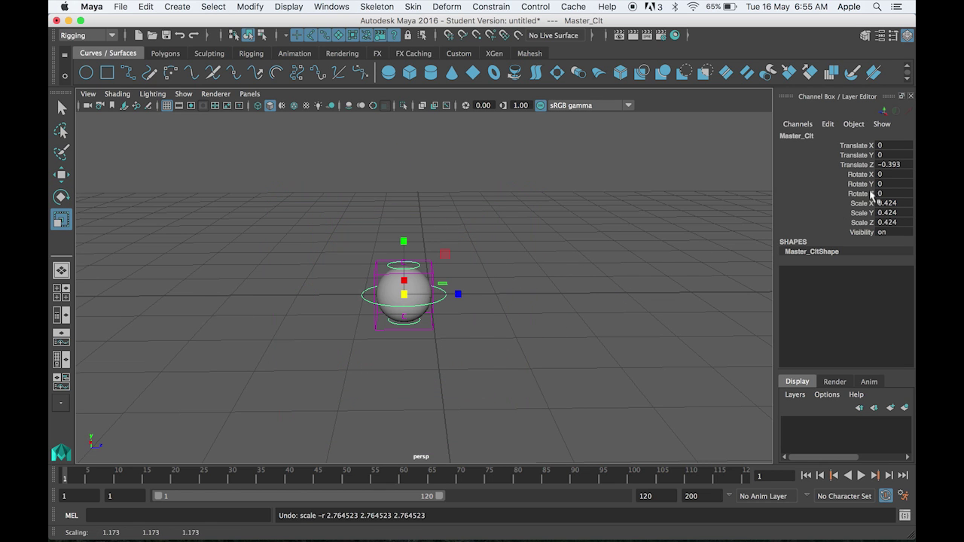
# Set Master_Clt's Translate Z to 0 and Scale X, Y and Z to 1.
pyautogui.doubleClick(892, 167)
pyautogui.write('0')
pyautogui.press('Return')
pyautogui.moveTo(896, 203); pyautogui.dragTo(897, 223)
pyautogui.write('1')
pyautogui.press('Return')
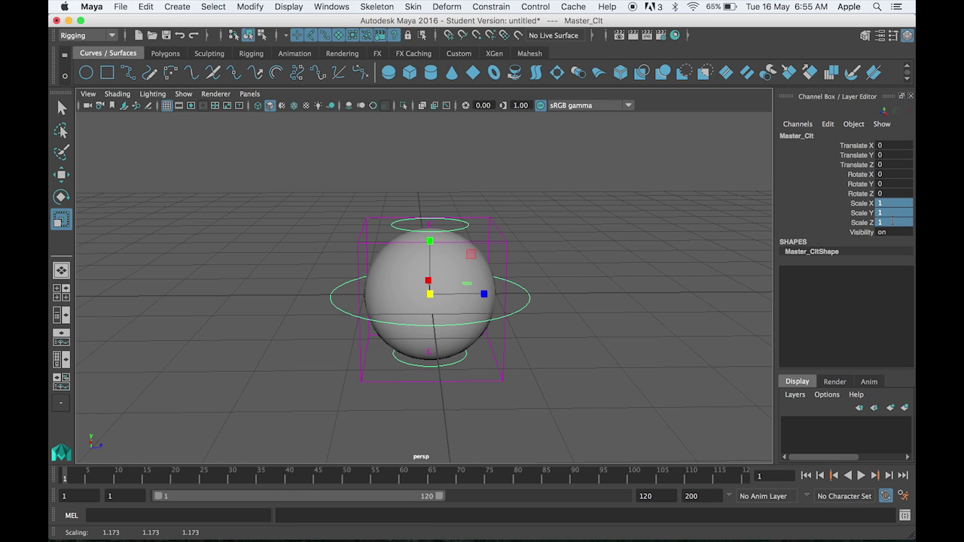
# Raise Up_Clt along Y to stretch the sphere, then undo so the sphere is round.
pyautogui.click(613, 211)
pyautogui.click(468, 223)
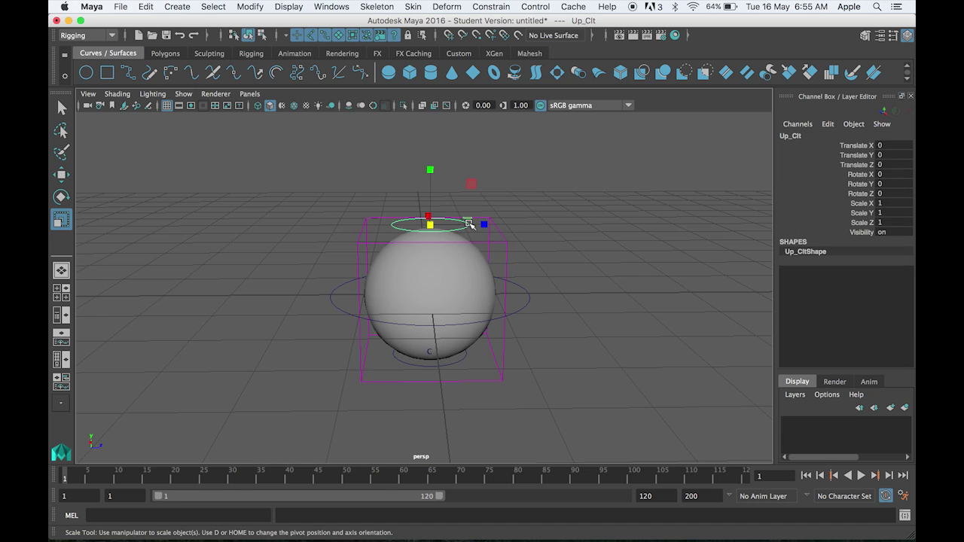
pyautogui.press('w')
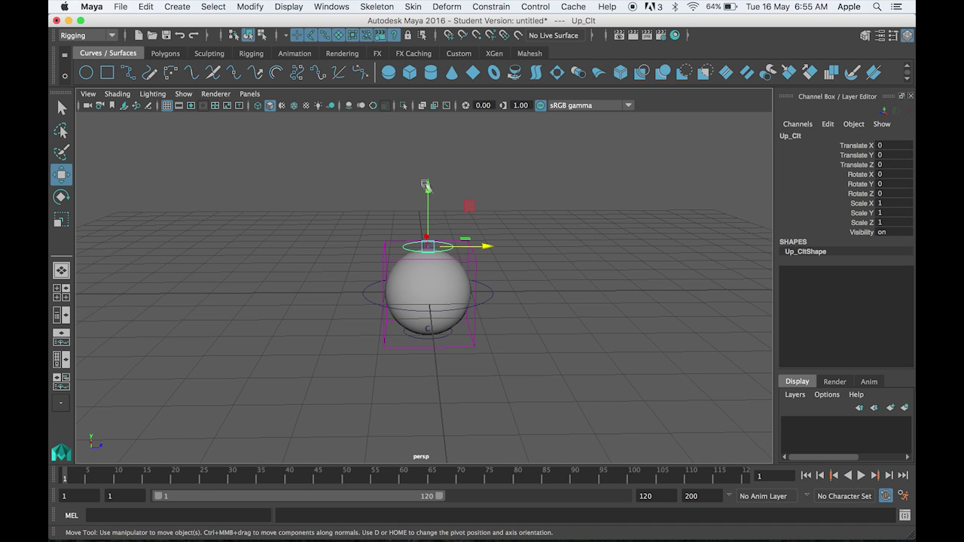
pyautogui.moveTo(430, 192); pyautogui.dragTo(439, 53)
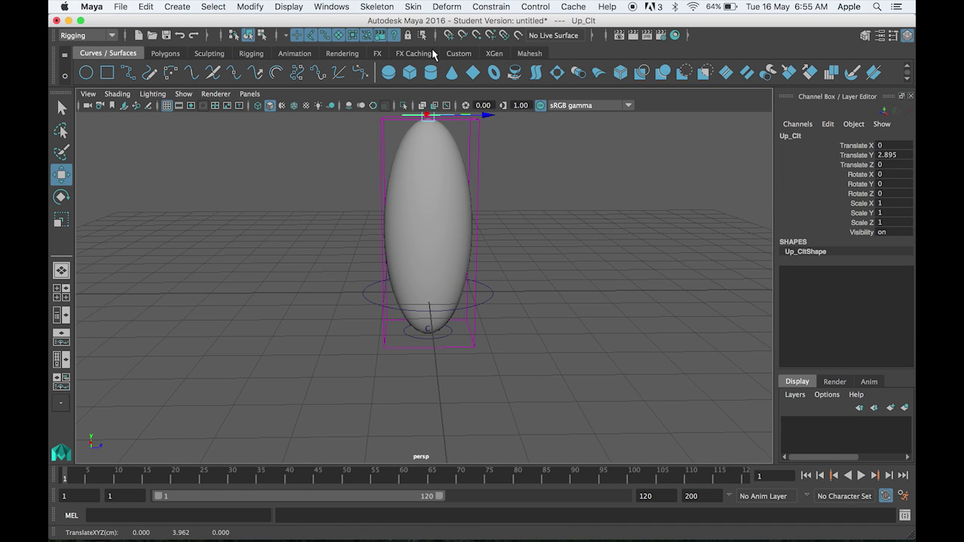
pyautogui.press('super+z')
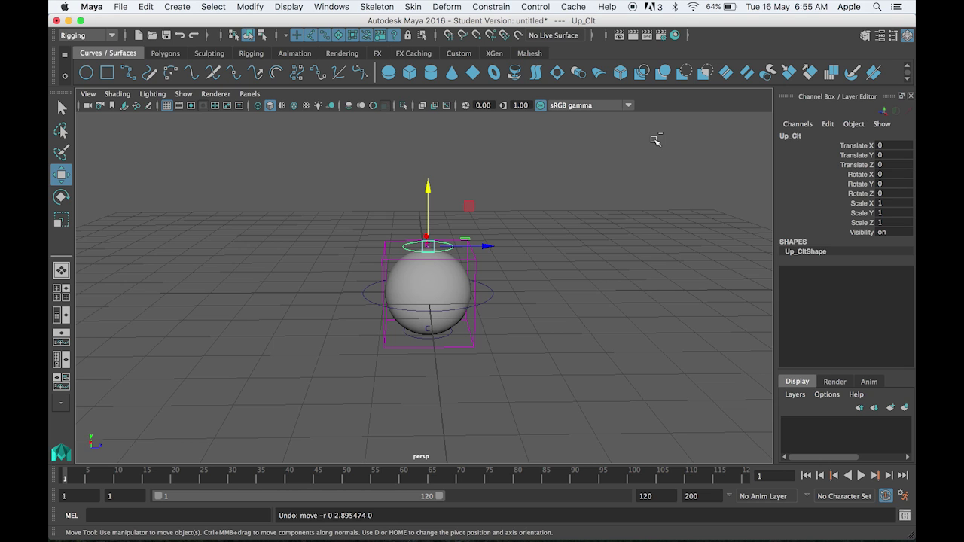
# Show Up_Clt's Limit Information > Translate settings in the Attribute Editor.
pyautogui.hotkey('ctrl', 'a')
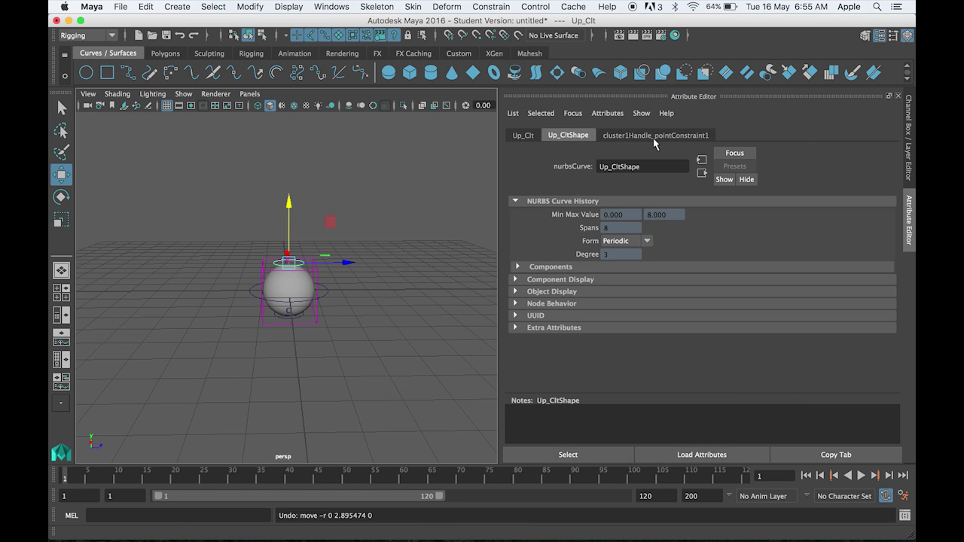
pyautogui.click(523, 136)
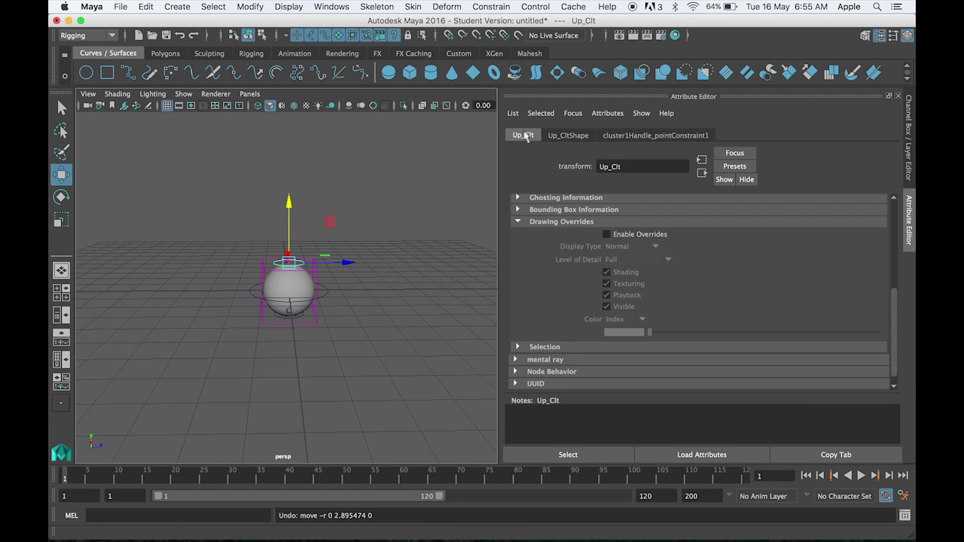
pyautogui.click(583, 222)
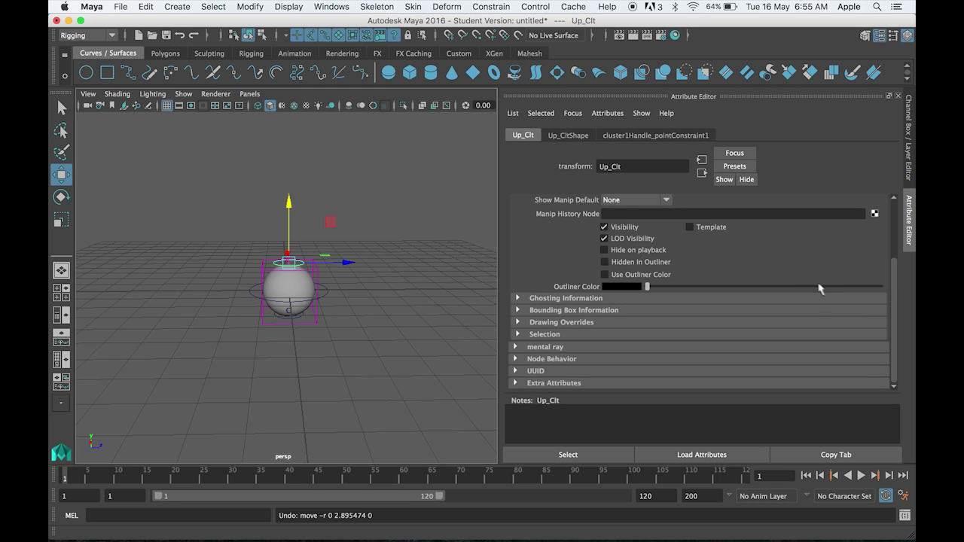
pyautogui.moveTo(896, 286); pyautogui.dragTo(890, 210)
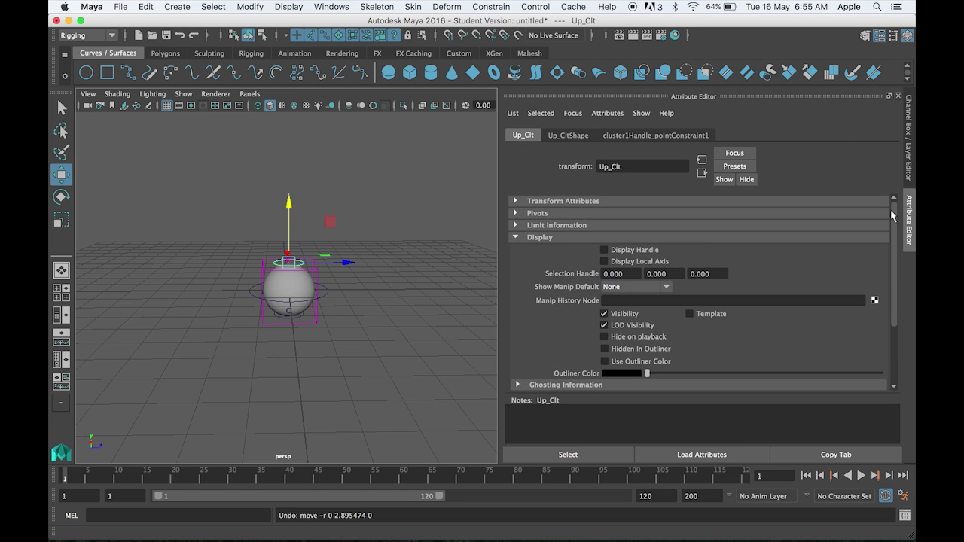
pyautogui.click(572, 238)
pyautogui.click(576, 226)
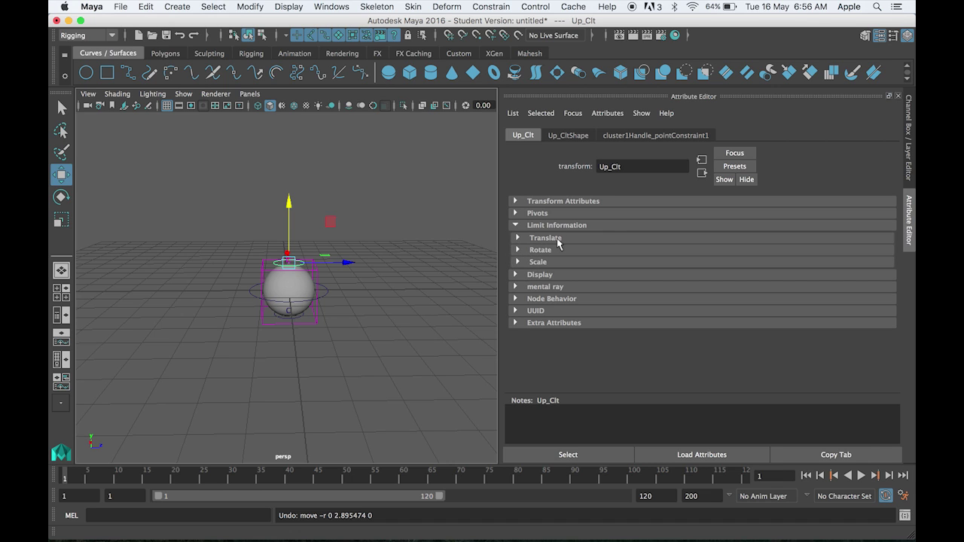
pyautogui.click(558, 240)
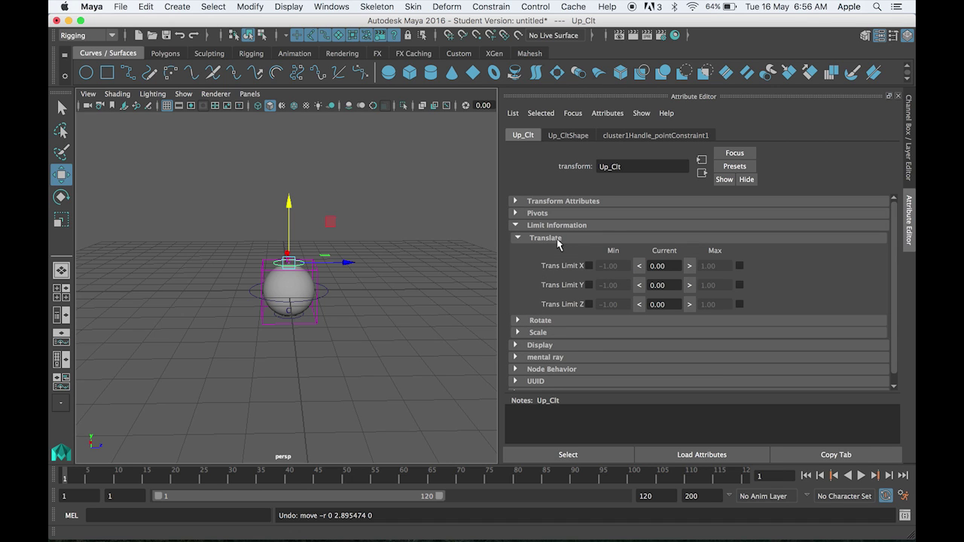
# Enable Up_Clt's Translate Y limits with a minimum of -0.97 and a maximum of 5.
pyautogui.moveTo(289, 202); pyautogui.dragTo(291, 104)
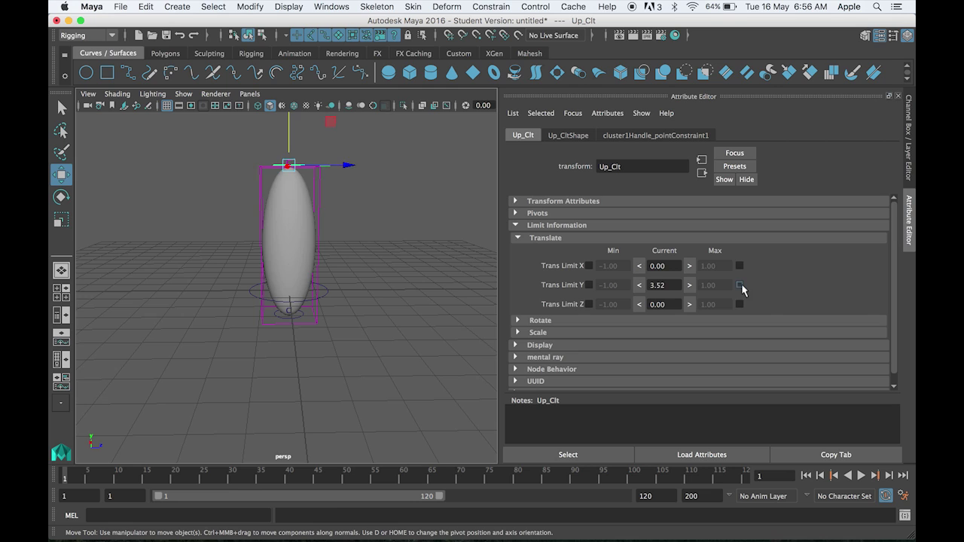
pyautogui.click(740, 284)
pyautogui.click(726, 285)
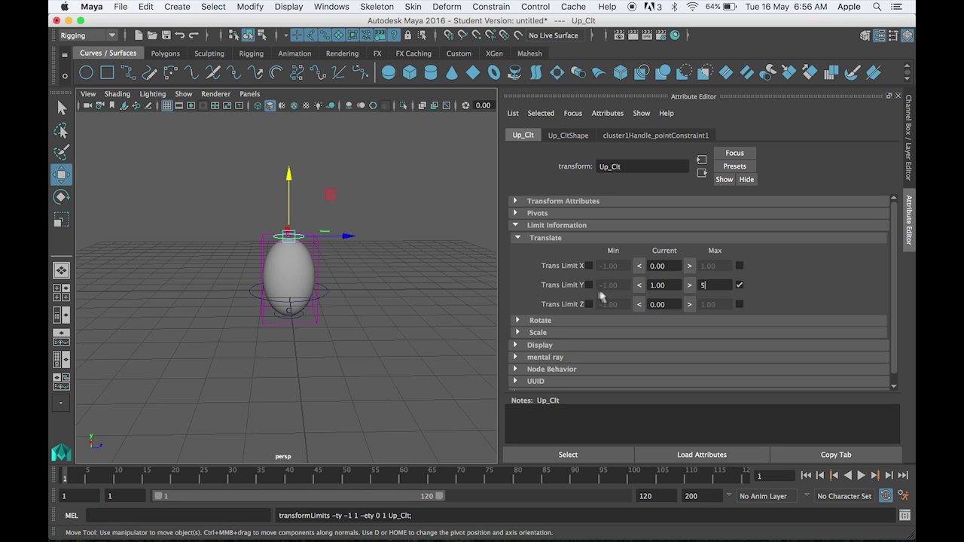
pyautogui.moveTo(292, 170); pyautogui.dragTo(287, 229)
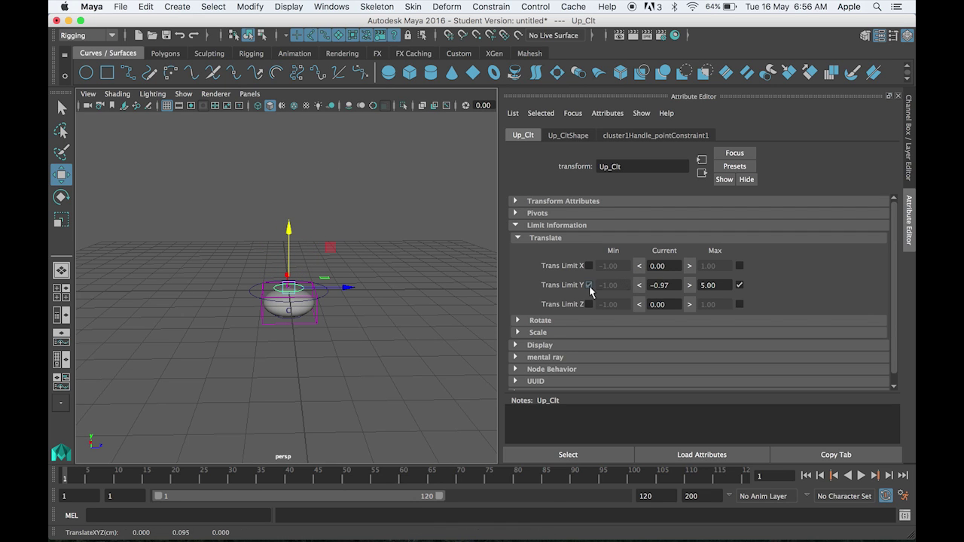
pyautogui.click(589, 285)
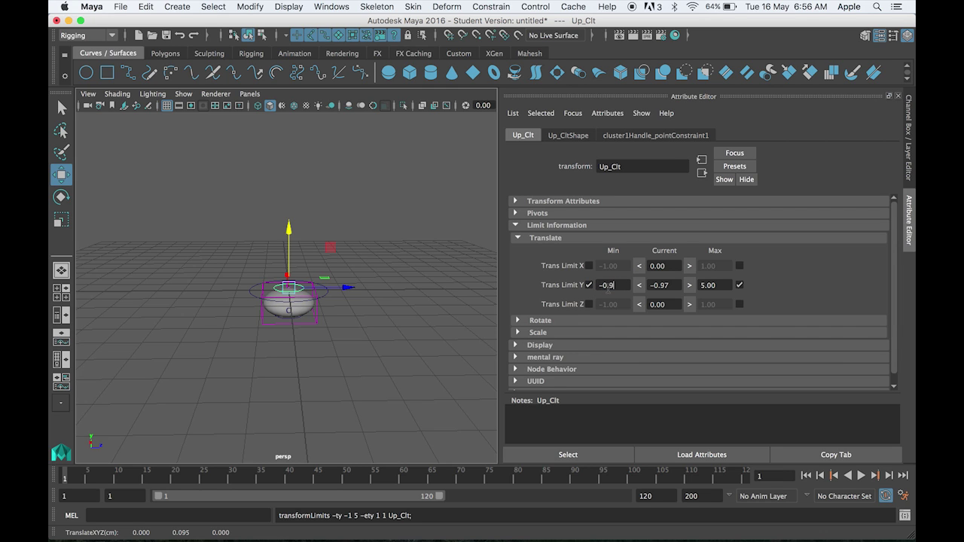
pyautogui.press('Return')
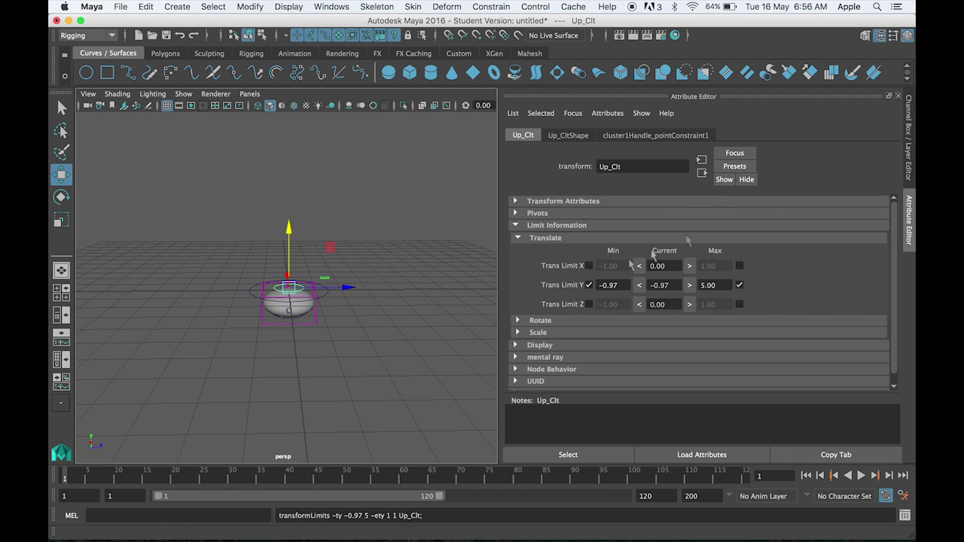
pyautogui.click(906, 38)
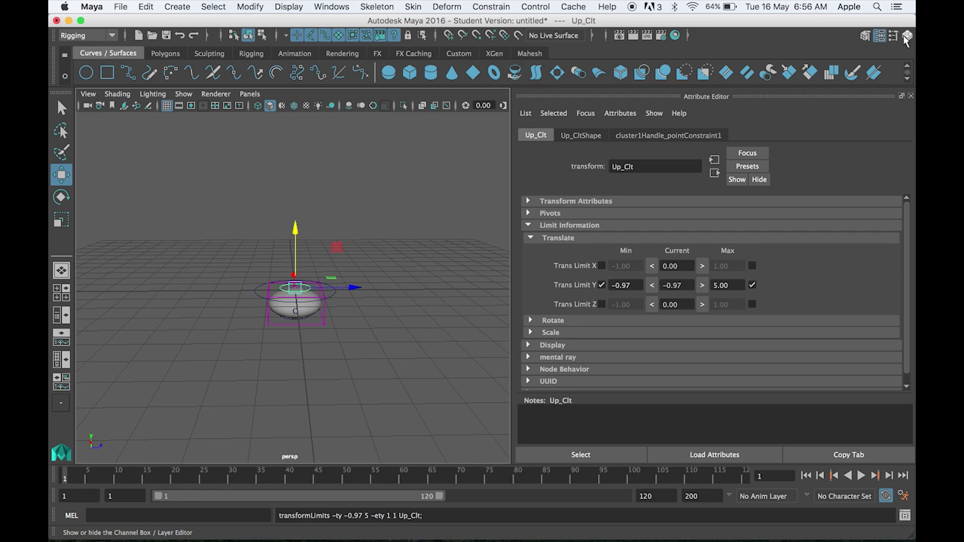
# Enable Up_Clt's Translate X limits with a minimum of -0.97 and a maximum of 5.
pyautogui.click(752, 266)
pyautogui.click(738, 266)
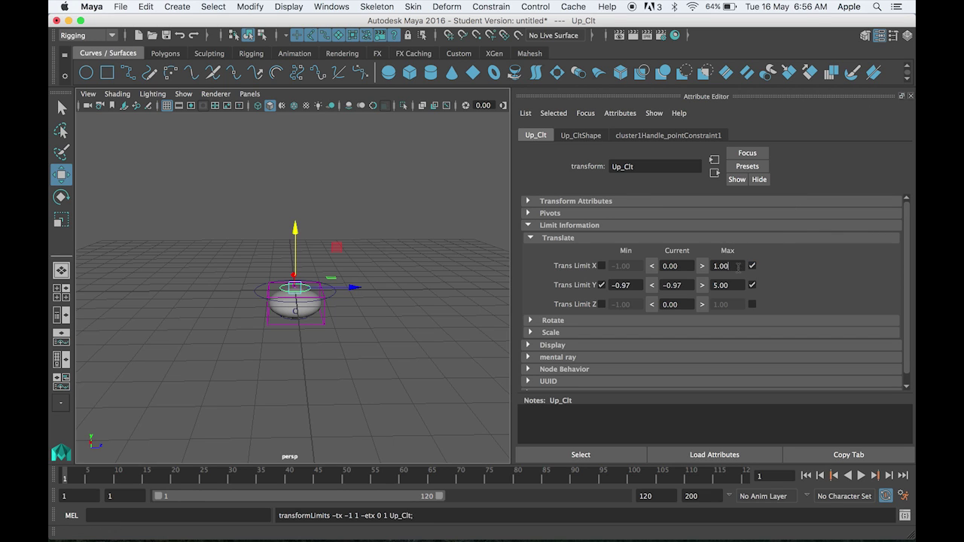
pyautogui.doubleClick(738, 266)
pyautogui.write('5')
pyautogui.click(601, 266)
pyautogui.moveTo(631, 266); pyautogui.dragTo(617, 266)
pyautogui.write('0.97')
pyautogui.press('Return')
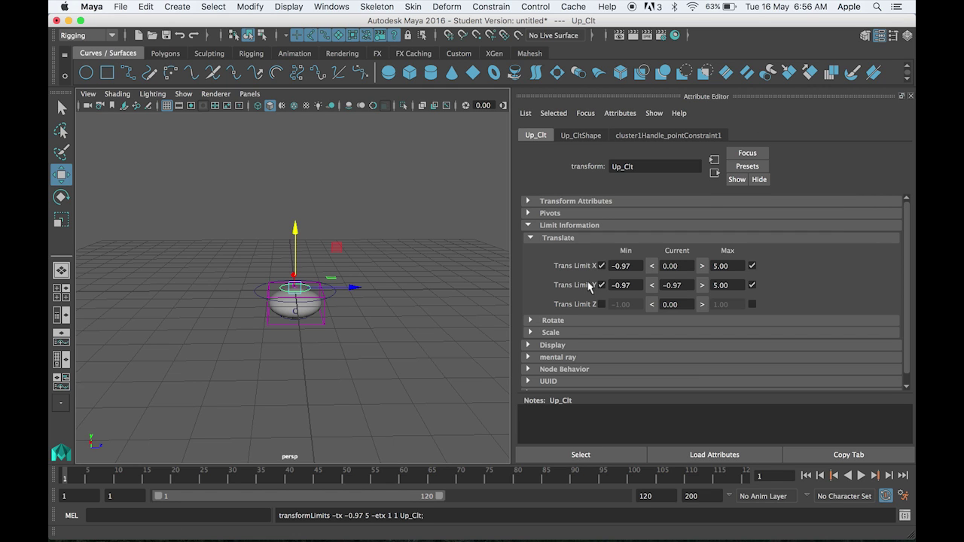
pyautogui.click(561, 238)
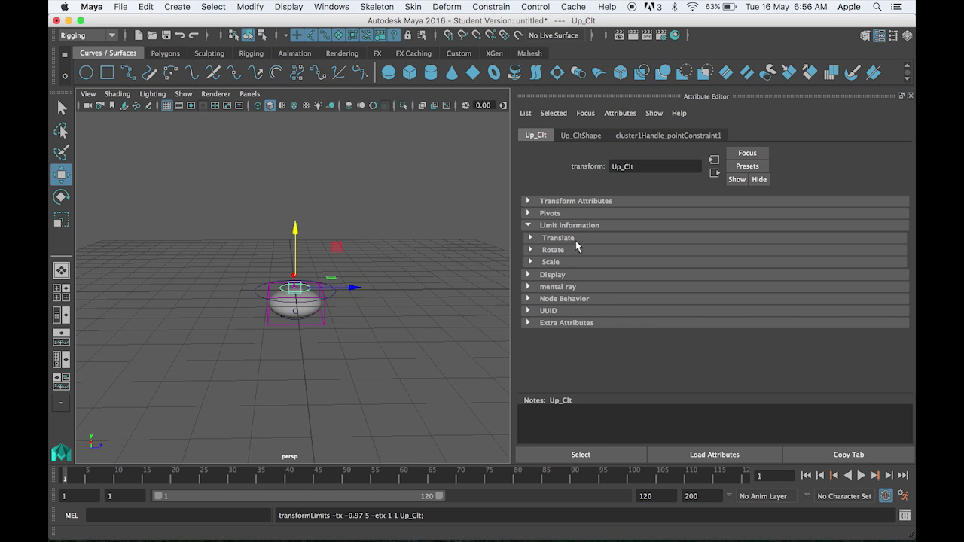
# Set Up_Clt's drawing-override colour mode to RGB and pick a saturated red.
pyautogui.click(574, 276)
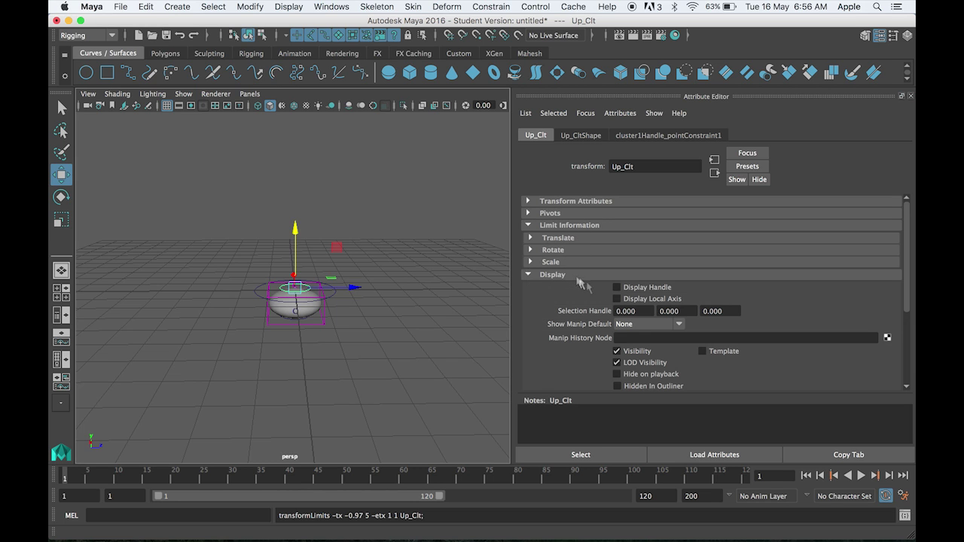
pyautogui.moveTo(908, 278); pyautogui.dragTo(906, 350)
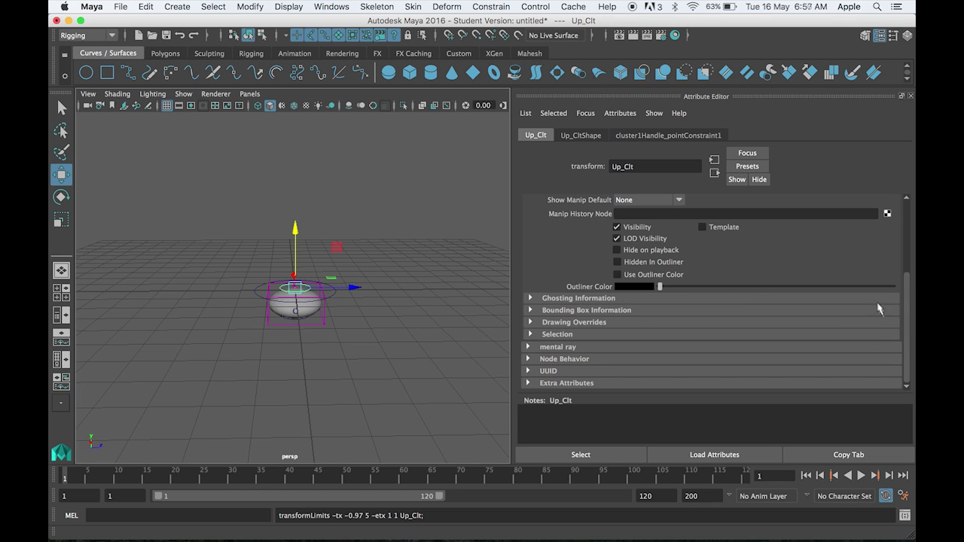
pyautogui.moveTo(908, 339)
pyautogui.mouseDown()
pyautogui.moveTo(906, 283)
pyautogui.moveTo(899, 335)
pyautogui.mouseUp()
pyautogui.click(663, 323)
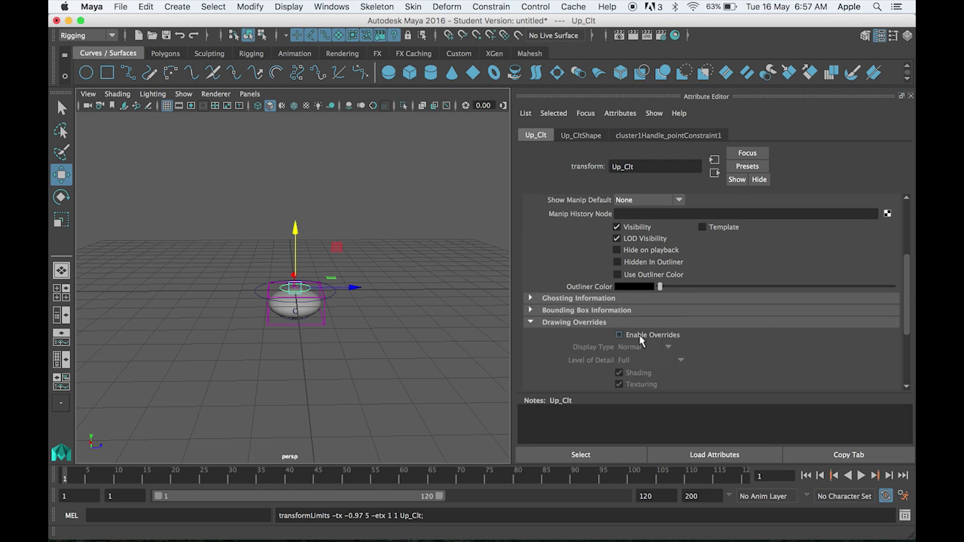
pyautogui.scroll(-5, 901, 342)
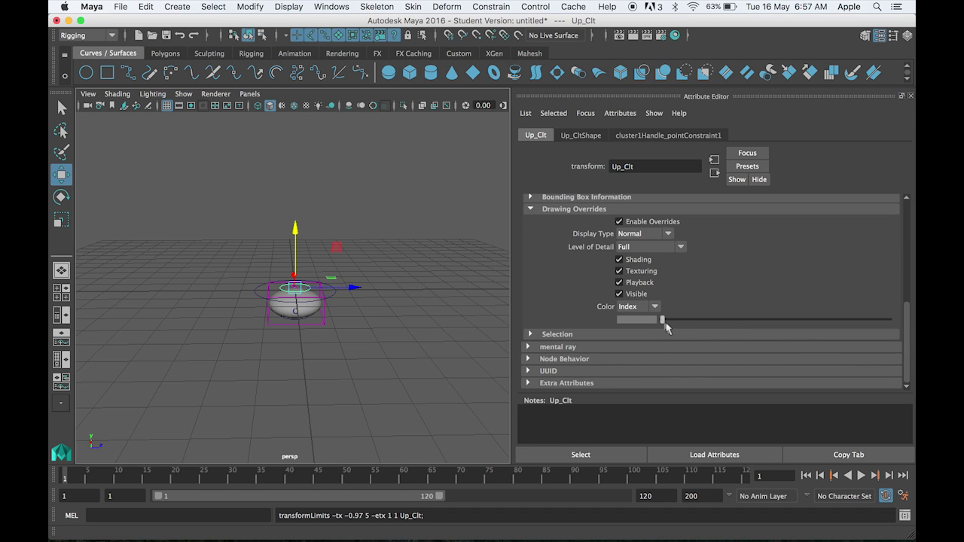
pyautogui.click(652, 308)
pyautogui.click(623, 331)
pyautogui.moveTo(662, 320); pyautogui.dragTo(797, 320)
pyautogui.click(650, 322)
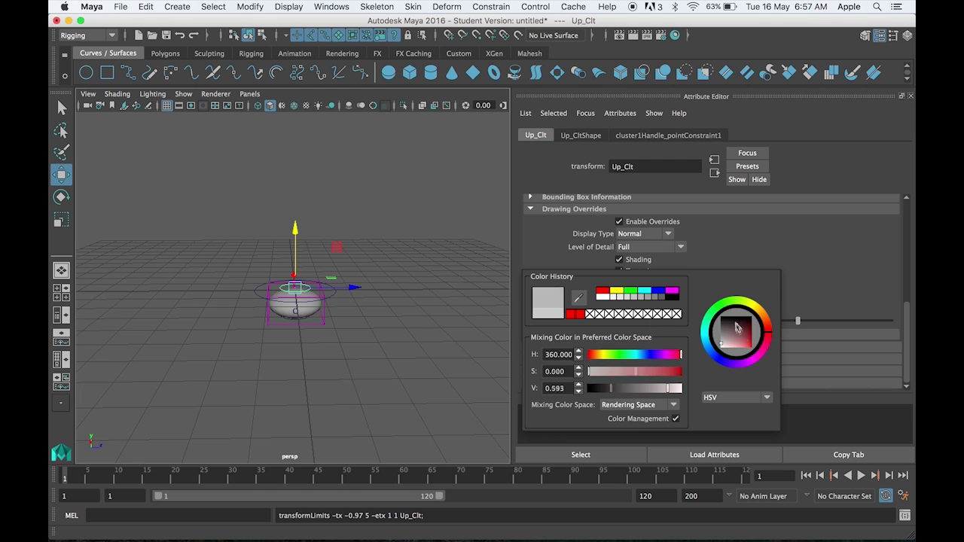
pyautogui.moveTo(736, 325); pyautogui.dragTo(750, 318)
# Stretch the sphere by raising Up_Clt to Translate Y 5.
pyautogui.click(907, 39)
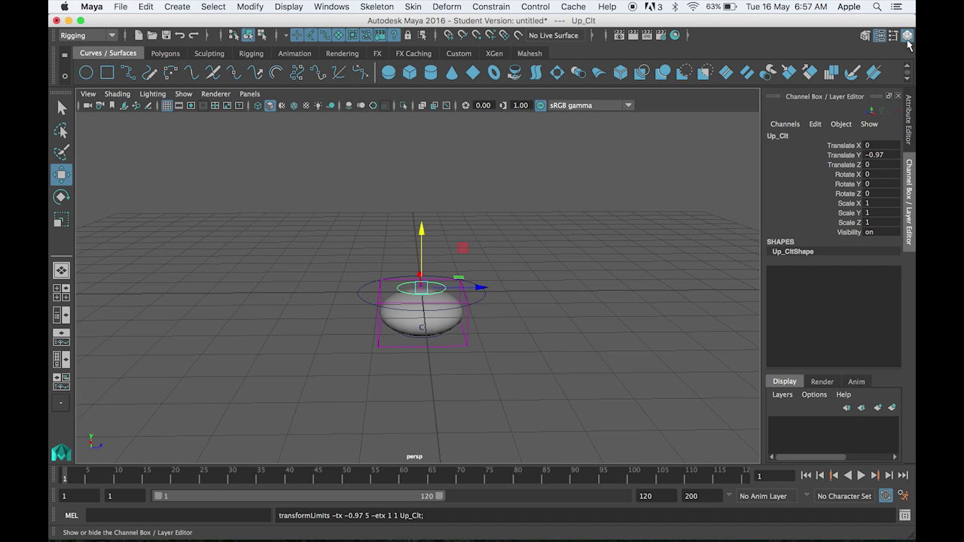
pyautogui.moveTo(423, 231); pyautogui.dragTo(422, 122)
pyautogui.click(843, 155)
pyautogui.moveTo(738, 209); pyautogui.dragTo(798, 192, button='middle')
pyautogui.doubleClick(875, 155)
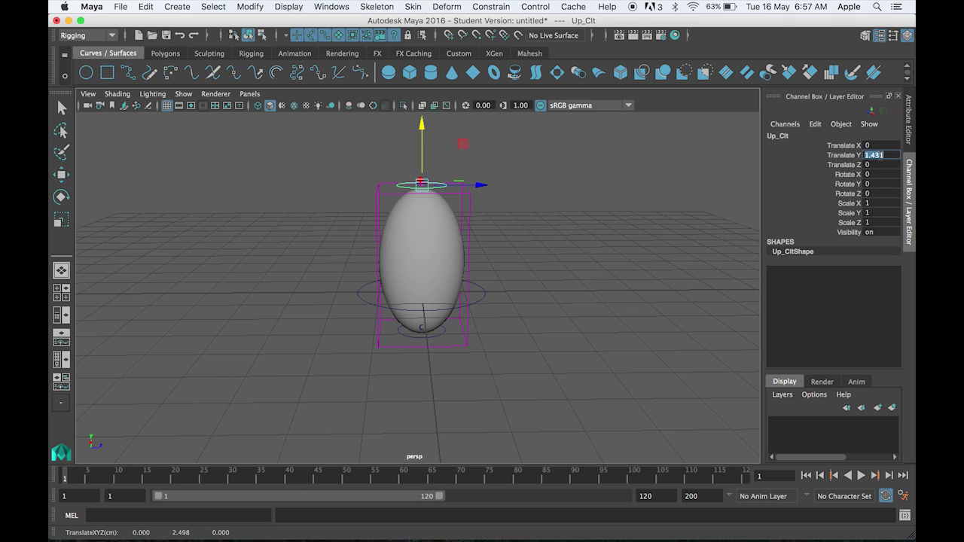
pyautogui.write('5')
pyautogui.press('Return')
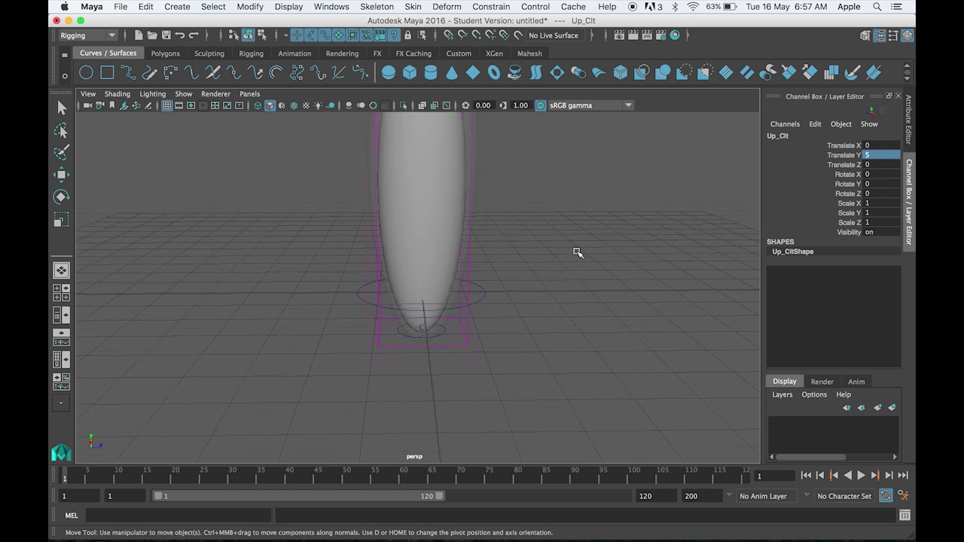
# Reset Up_Clt's Translate Y to 0 so the sphere is round, then deselect.
pyautogui.scroll(-5, 574, 251)
pyautogui.moveTo(427, 120); pyautogui.dragTo(426, 136)
pyautogui.doubleClick(887, 156)
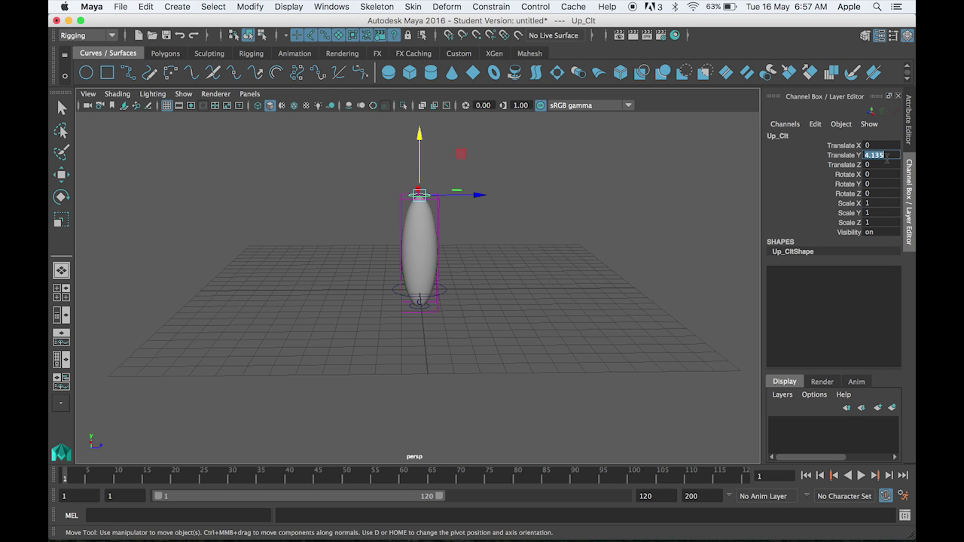
pyautogui.press('Return')
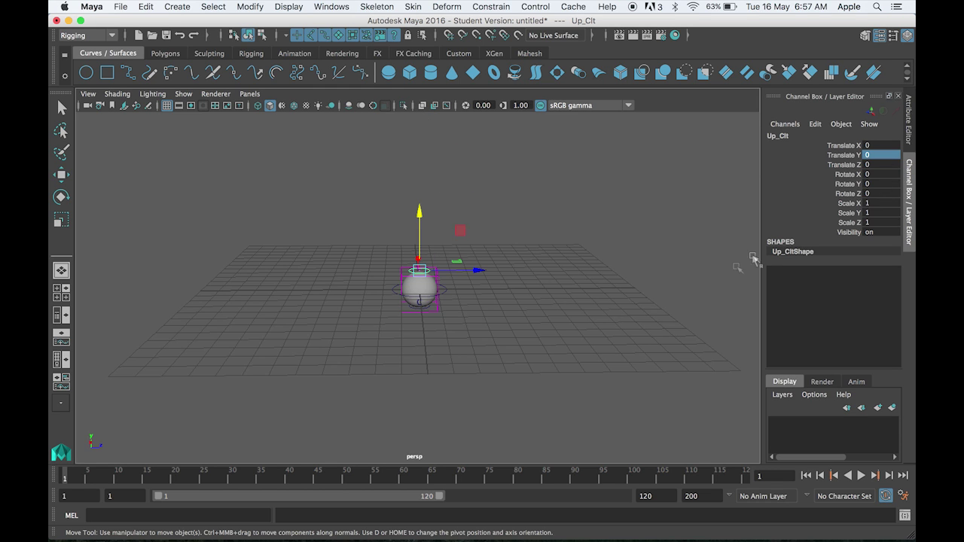
pyautogui.click(640, 310)
pyautogui.scroll(5, 647, 322)
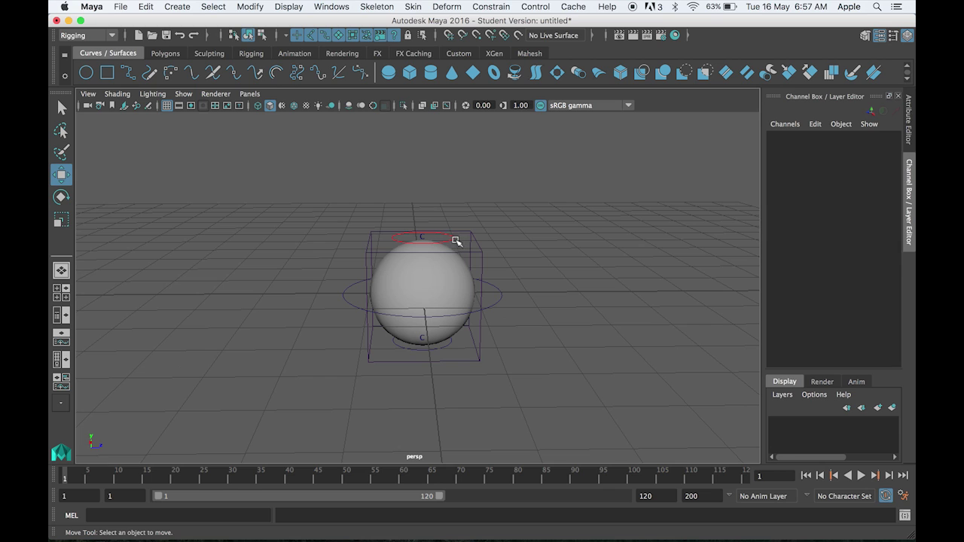
# Lock and hide Up_Clt's rotate, scale and visibility channels, then test-move and undo.
pyautogui.click(455, 240)
pyautogui.moveTo(852, 177); pyautogui.dragTo(854, 234)
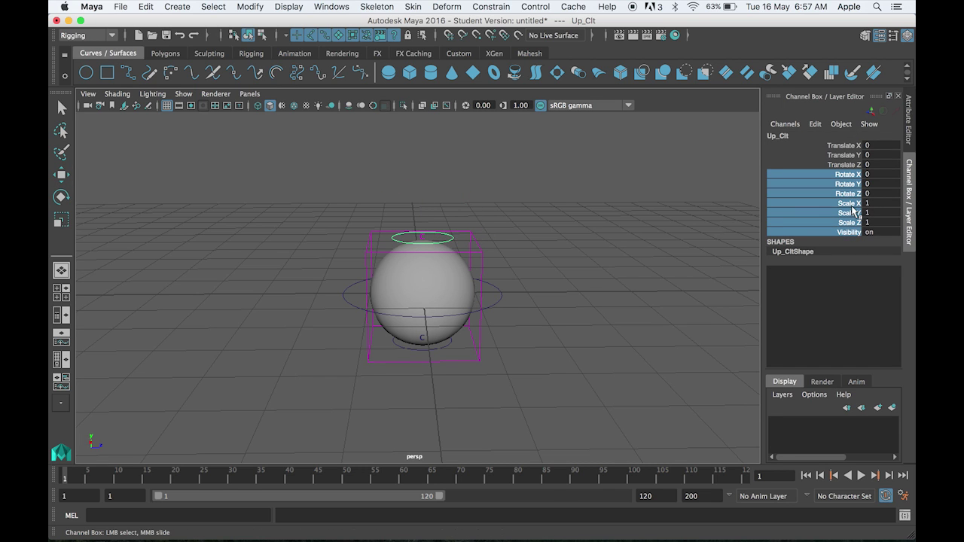
pyautogui.rightClick(853, 211)
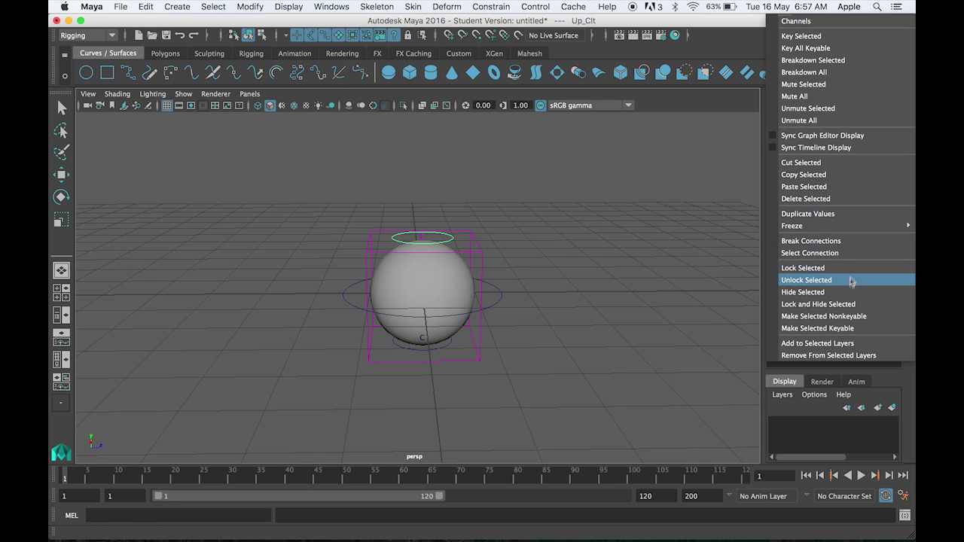
pyautogui.click(850, 304)
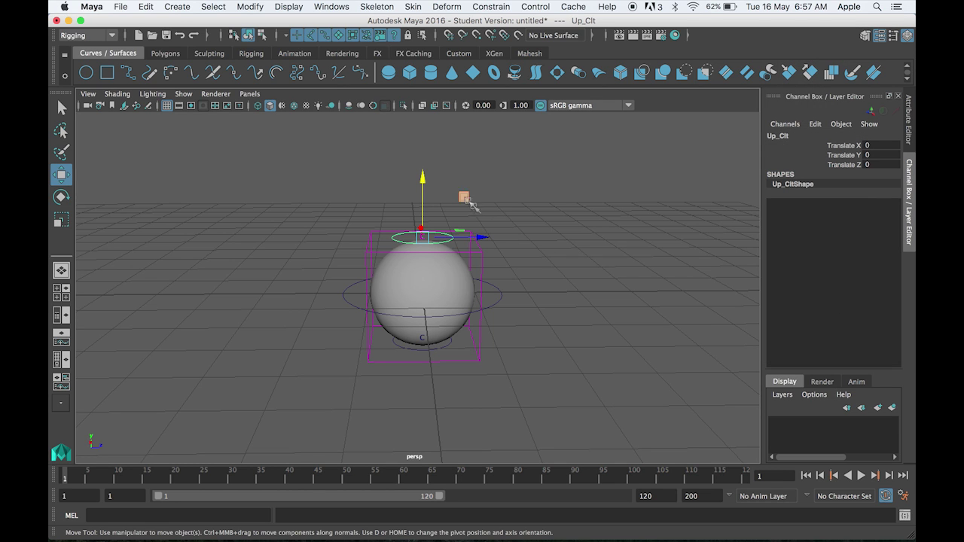
pyautogui.moveTo(427, 178); pyautogui.dragTo(419, 119)
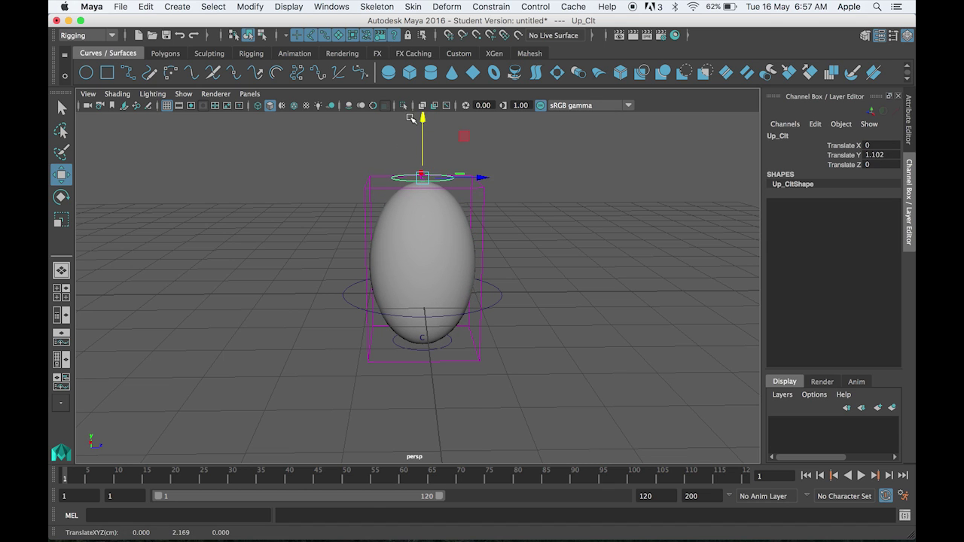
pyautogui.press('z')
# Lock and hide Down_Clt's rotate, scale and visibility channels.
pyautogui.click(450, 346)
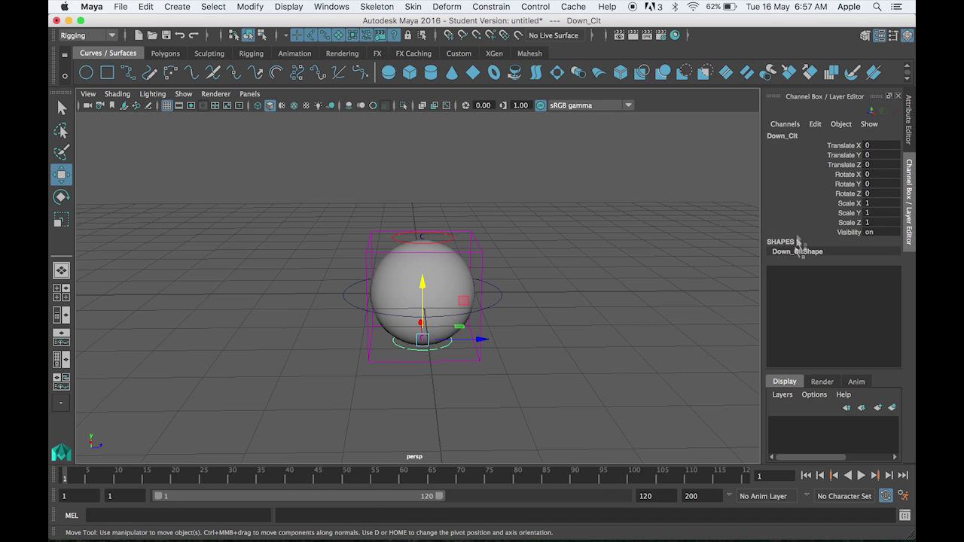
pyautogui.moveTo(852, 178); pyautogui.dragTo(853, 233)
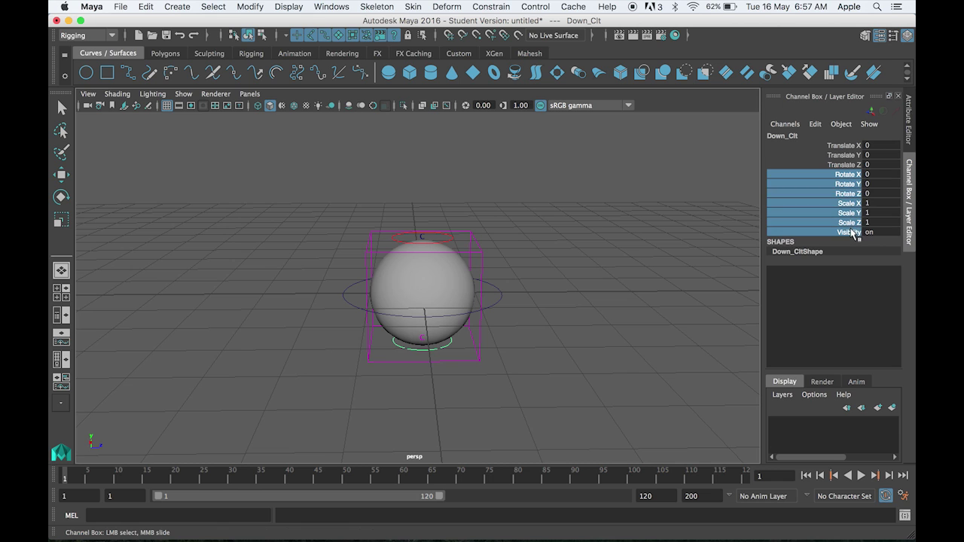
pyautogui.rightClick(854, 234)
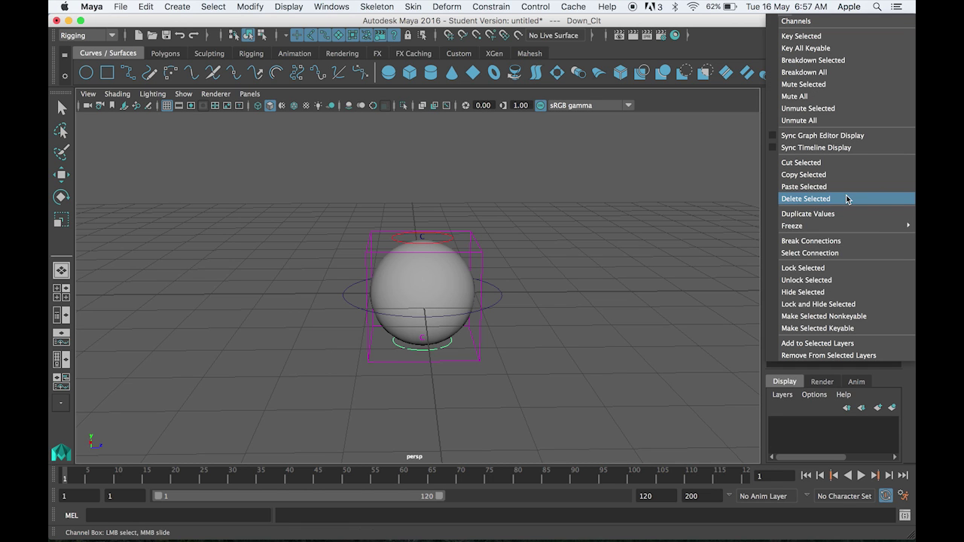
pyautogui.click(842, 304)
pyautogui.click(499, 369)
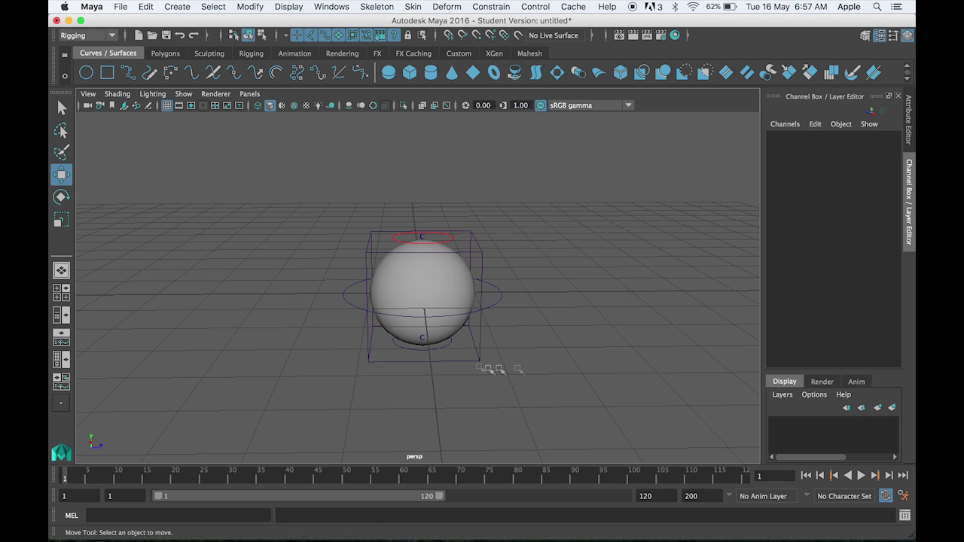
pyautogui.click(446, 349)
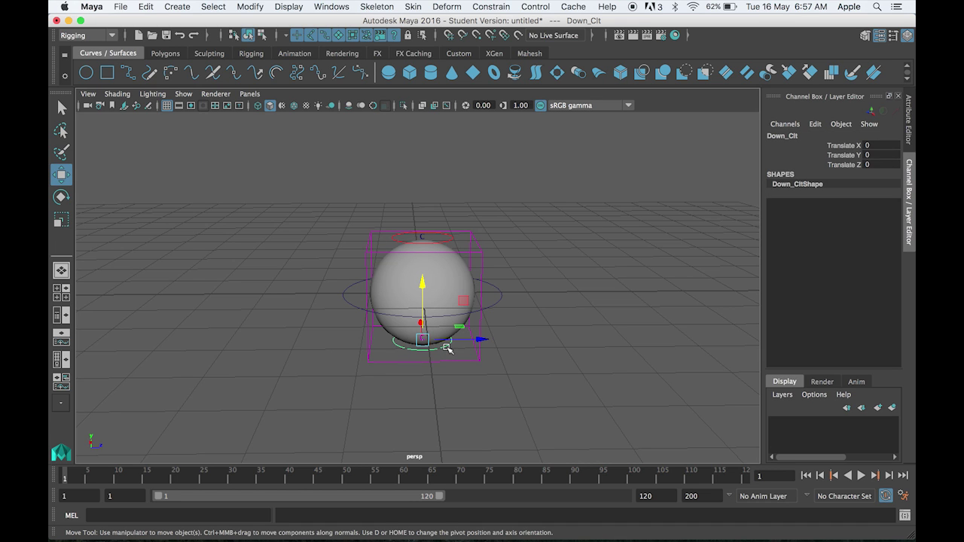
# Enable drawing overrides on Down_Clt with a red RGB colour.
pyautogui.hotkey('ctrl', 'a')
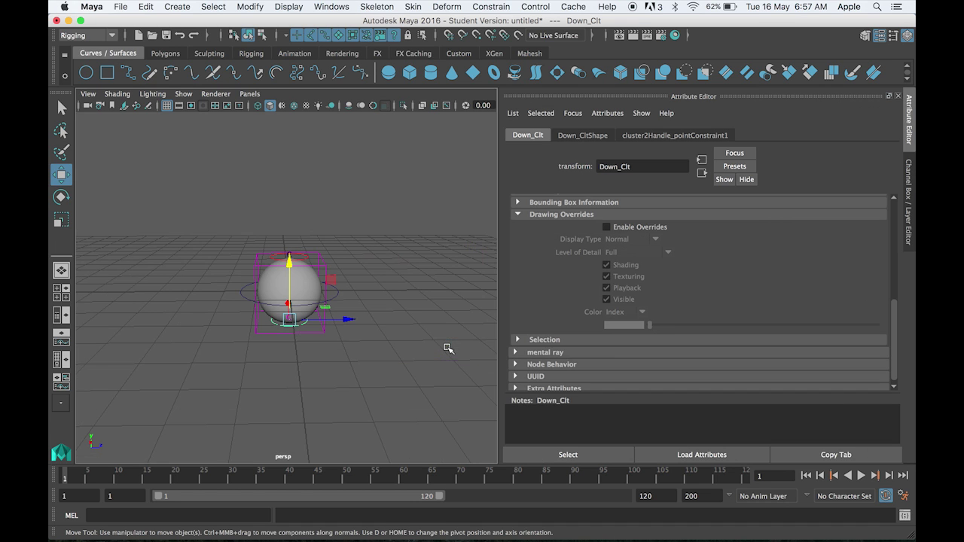
pyautogui.click(636, 227)
pyautogui.click(627, 314)
pyautogui.click(629, 336)
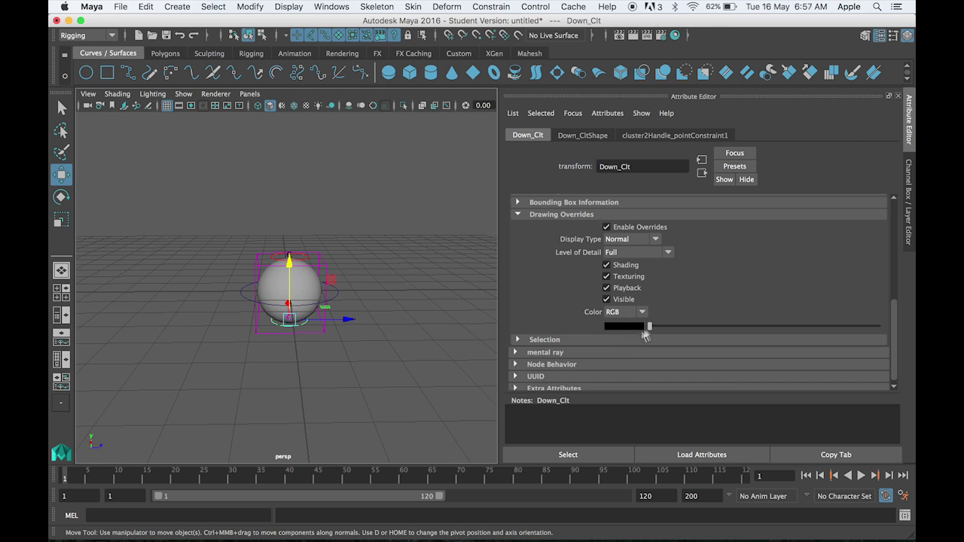
pyautogui.click(638, 327)
pyautogui.moveTo(574, 392); pyautogui.dragTo(666, 392)
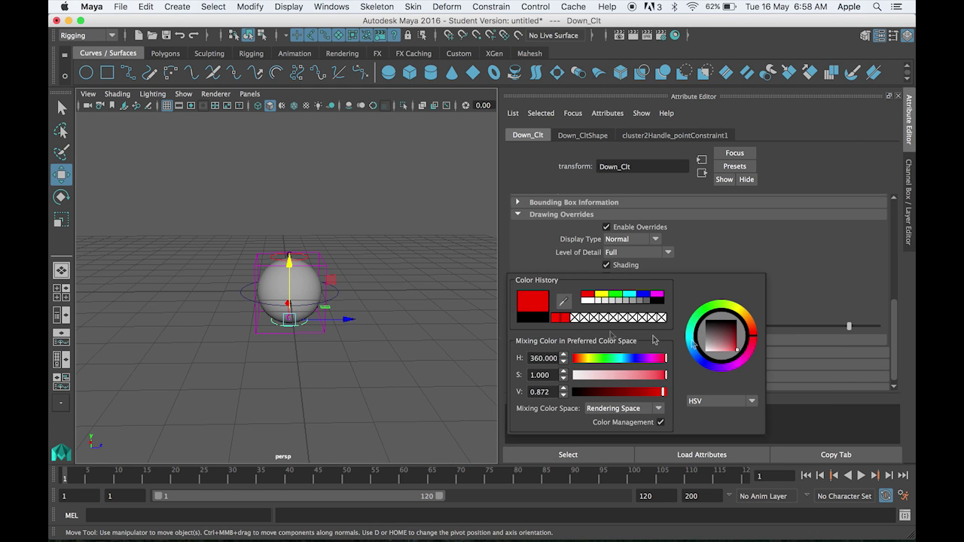
pyautogui.click(348, 295)
# Enable drawing overrides on Master_Clt with a full red RGB colour.
pyautogui.click(339, 297)
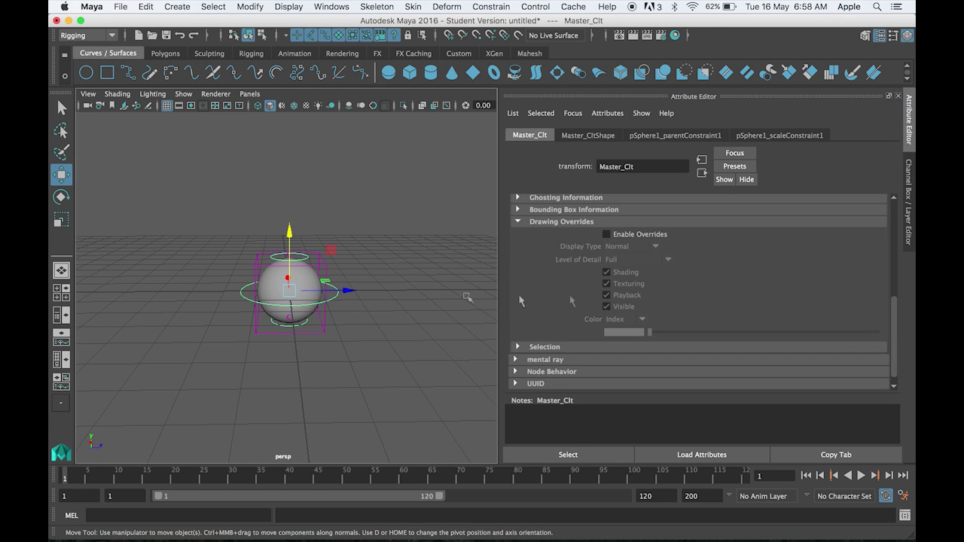
pyautogui.click(607, 234)
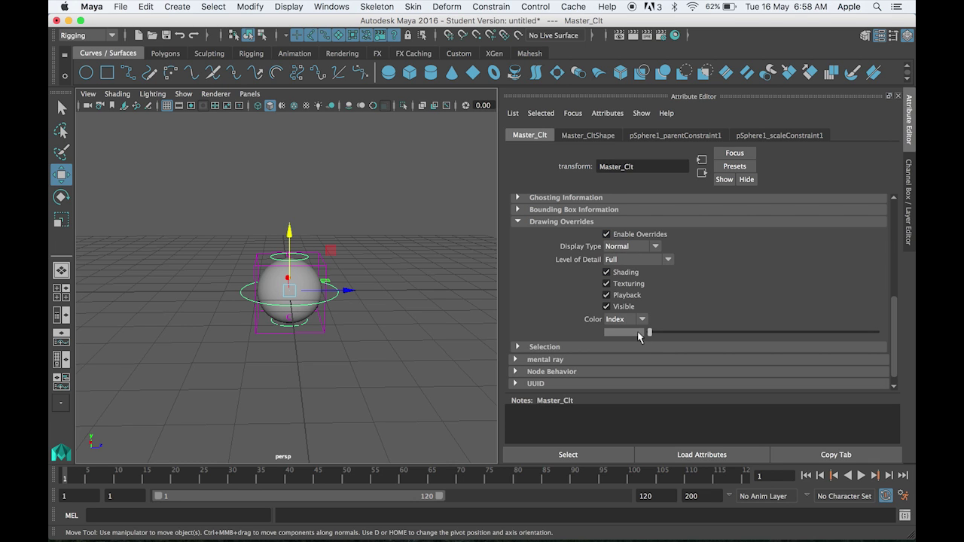
pyautogui.click(631, 319)
pyautogui.click(629, 342)
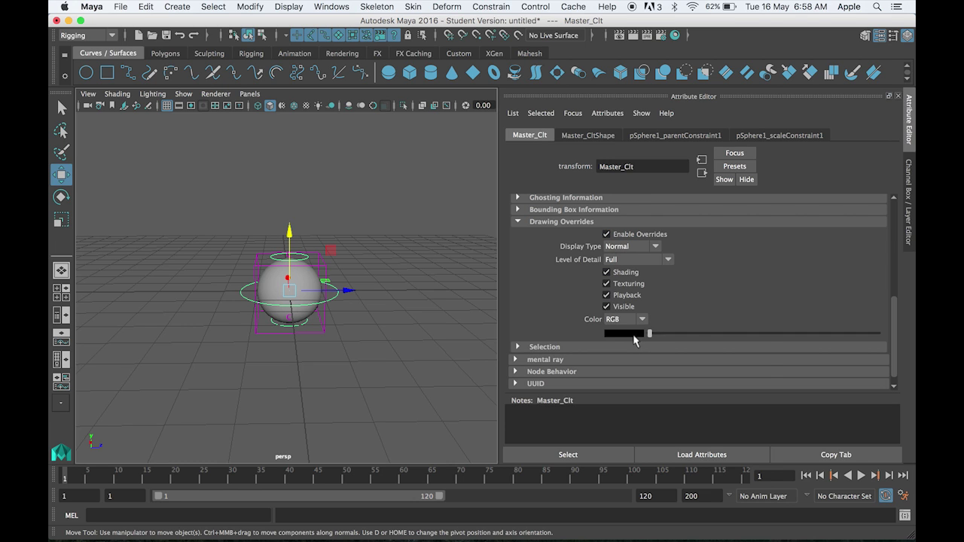
pyautogui.click(637, 335)
pyautogui.moveTo(731, 353); pyautogui.dragTo(737, 332)
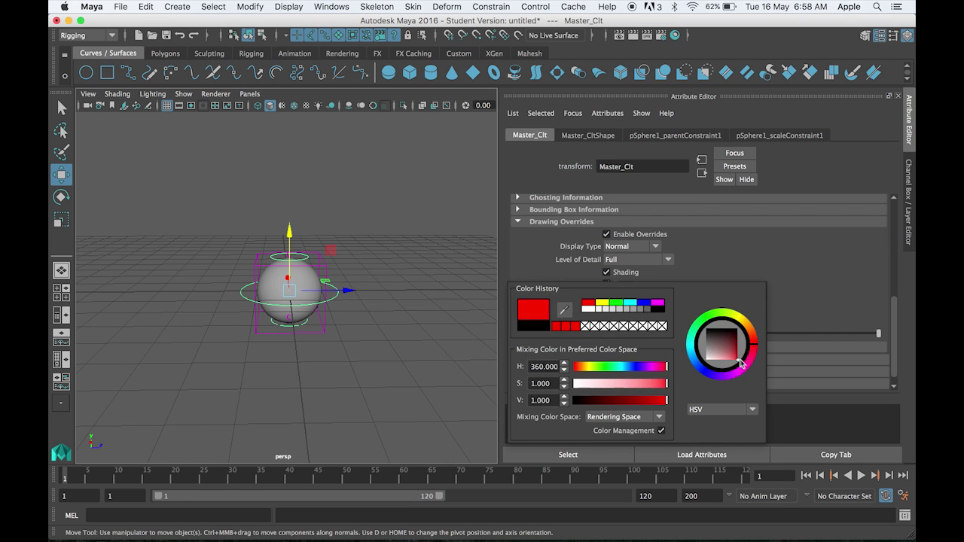
pyautogui.click(354, 323)
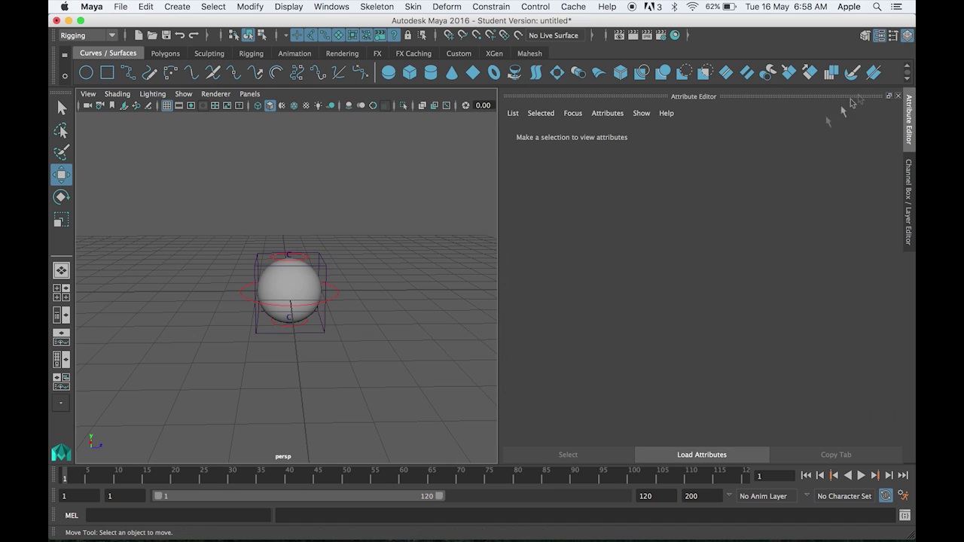
# Scale Master_Clt uniformly to check the sphere and controllers grow with it, then undo.
pyautogui.click(907, 35)
pyautogui.keyDown('alt'); pyautogui.moveTo(583, 319); pyautogui.dragTo(553, 311); pyautogui.keyUp('alt')
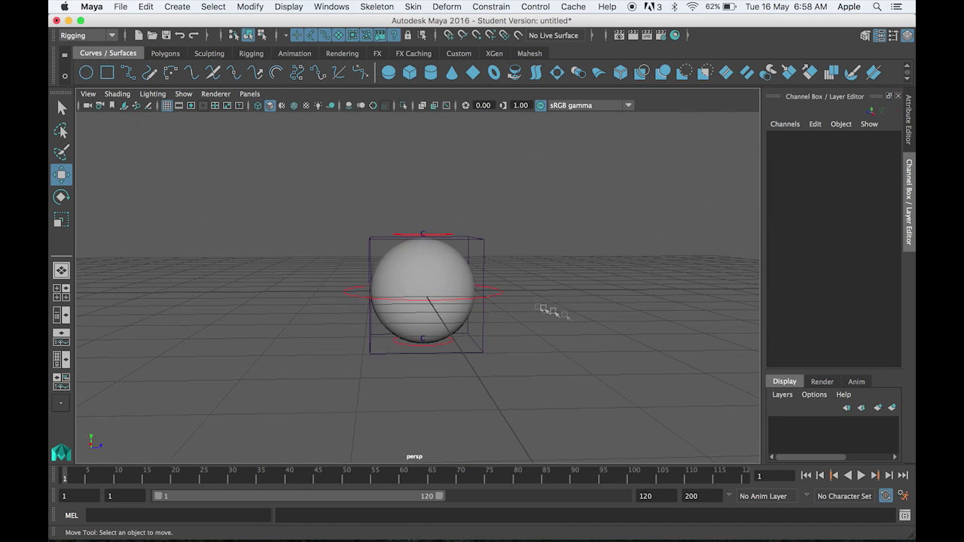
pyautogui.click(502, 297)
pyautogui.press('r')
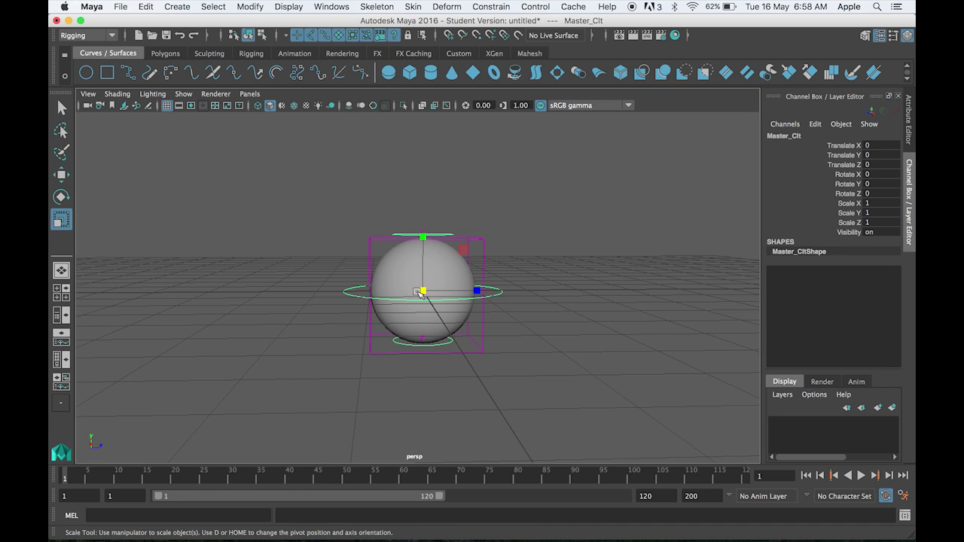
pyautogui.moveTo(420, 292); pyautogui.dragTo(482, 222)
pyautogui.press('z')
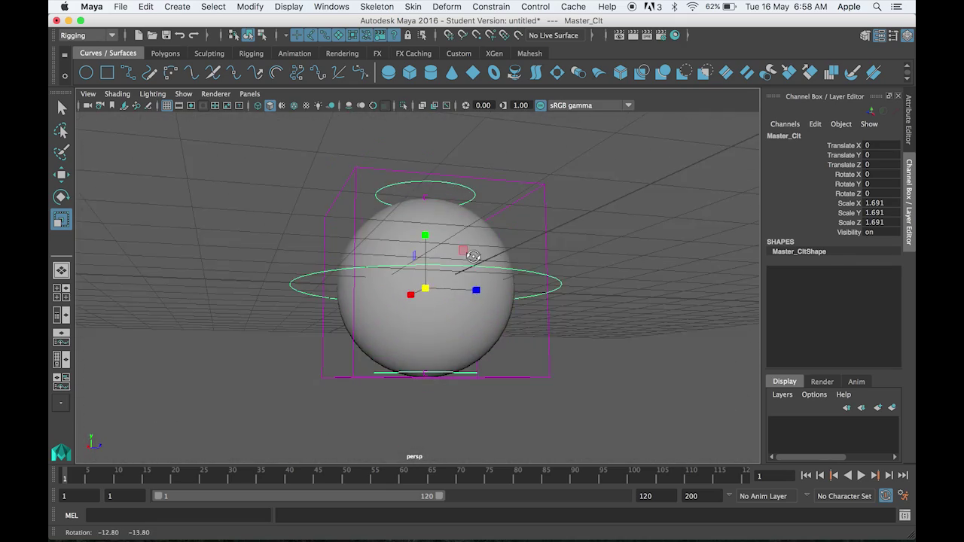